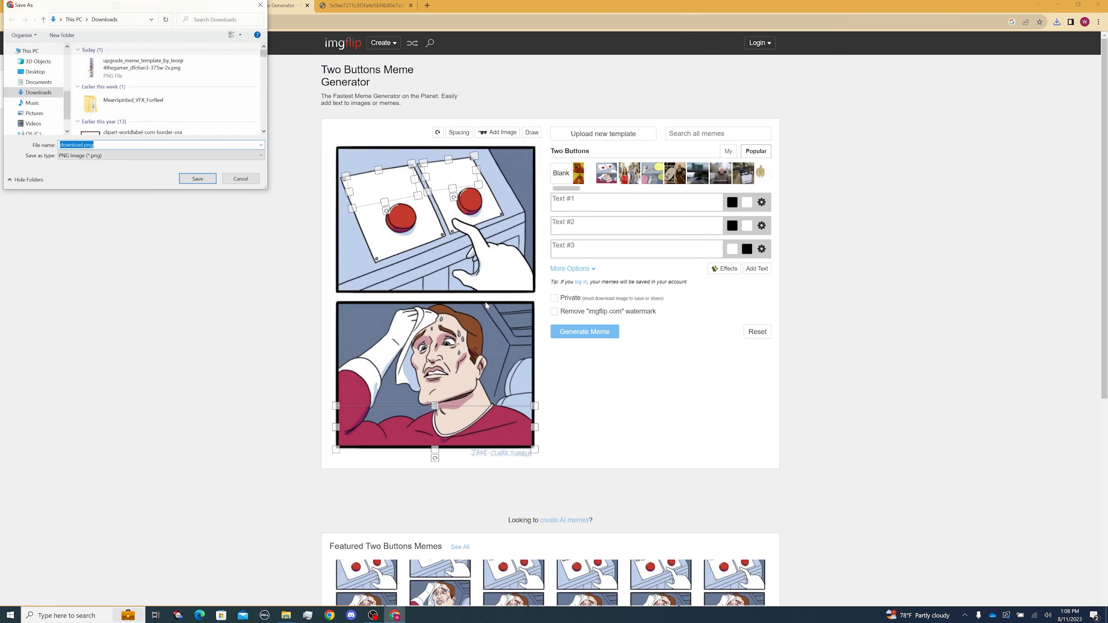
# Save the Two Buttons template as download.png and the four-panel brain meme template as a JPG in the Downloads folder.
pyautogui.click(197, 179)
pyautogui.click(365, 5)
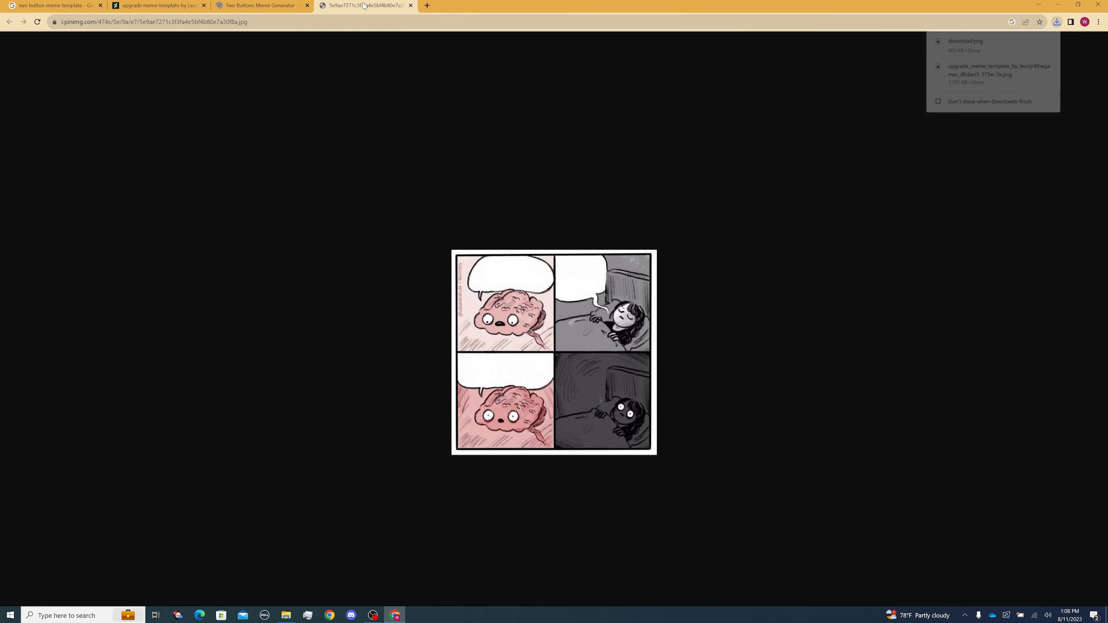
pyautogui.rightClick(533, 338)
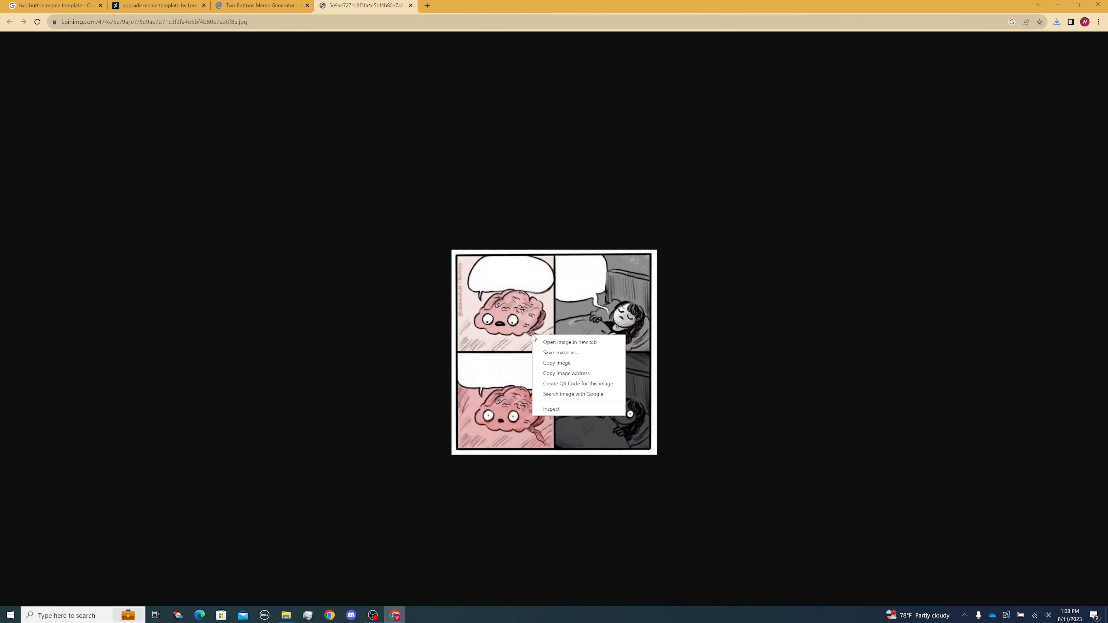
pyautogui.click(563, 353)
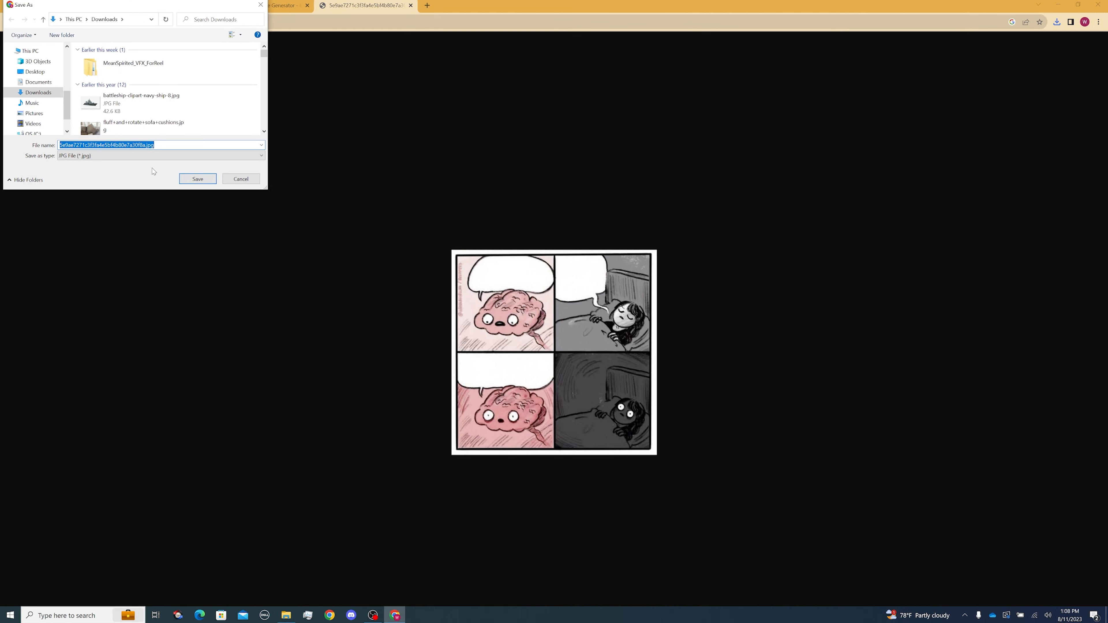
pyautogui.click(198, 179)
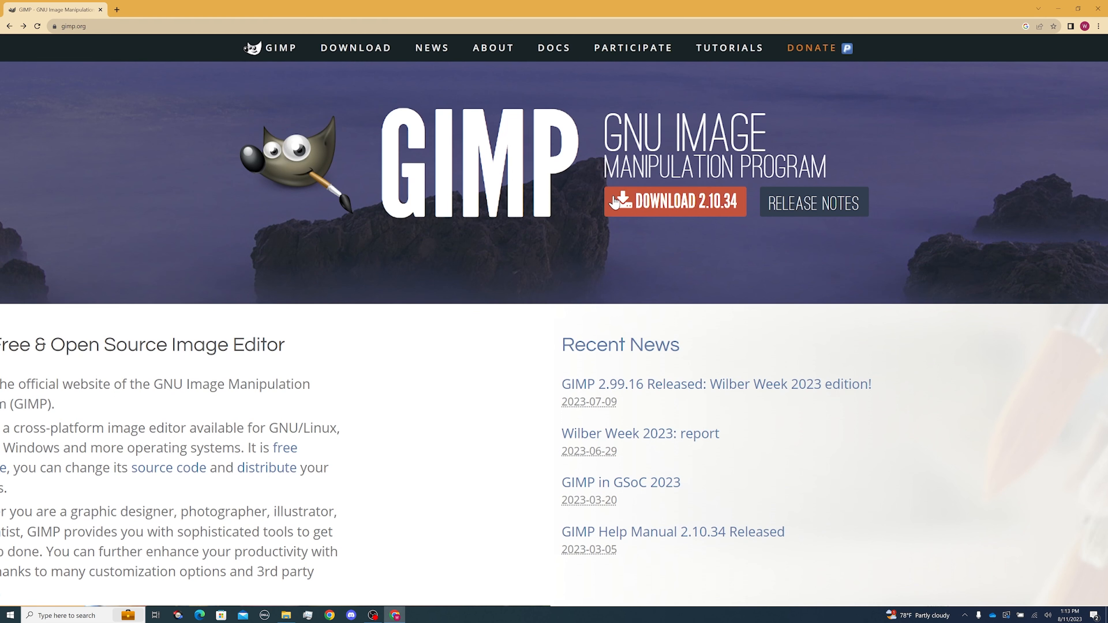
# Download GIMP 2.10.34 for Windows directly from gimp.org and install it with English as the setup language.
pyautogui.click(673, 207)
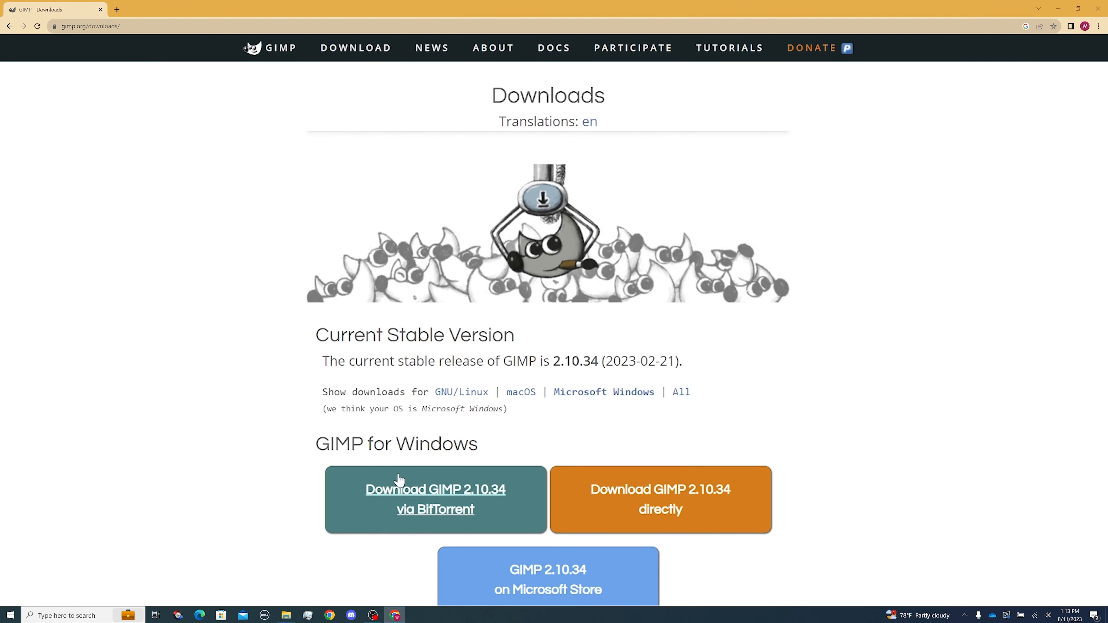
pyautogui.click(643, 515)
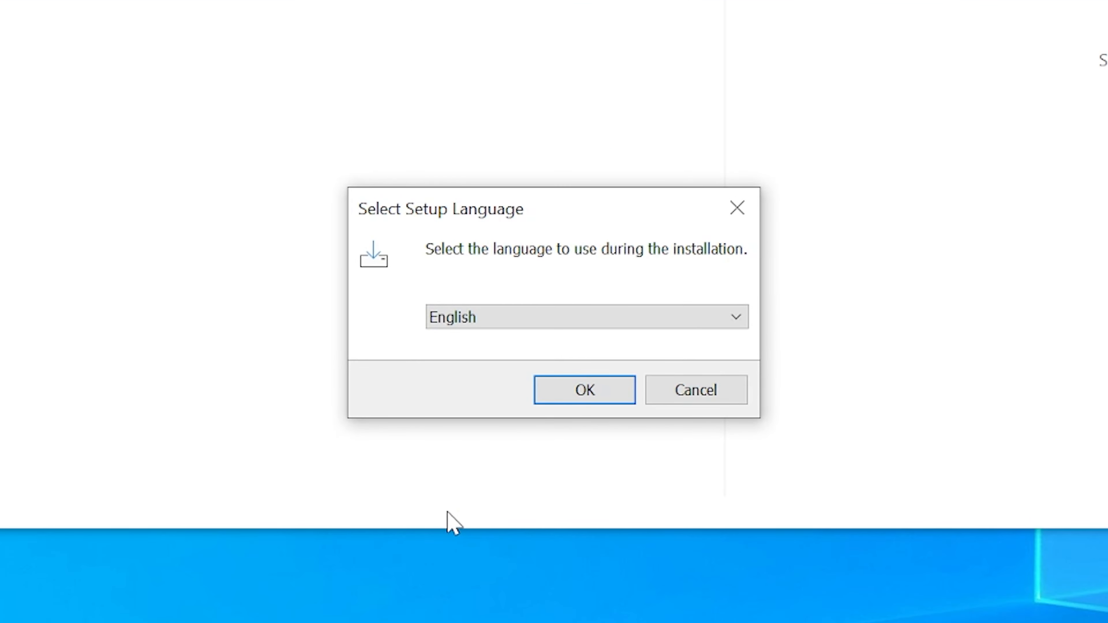
pyautogui.click(598, 396)
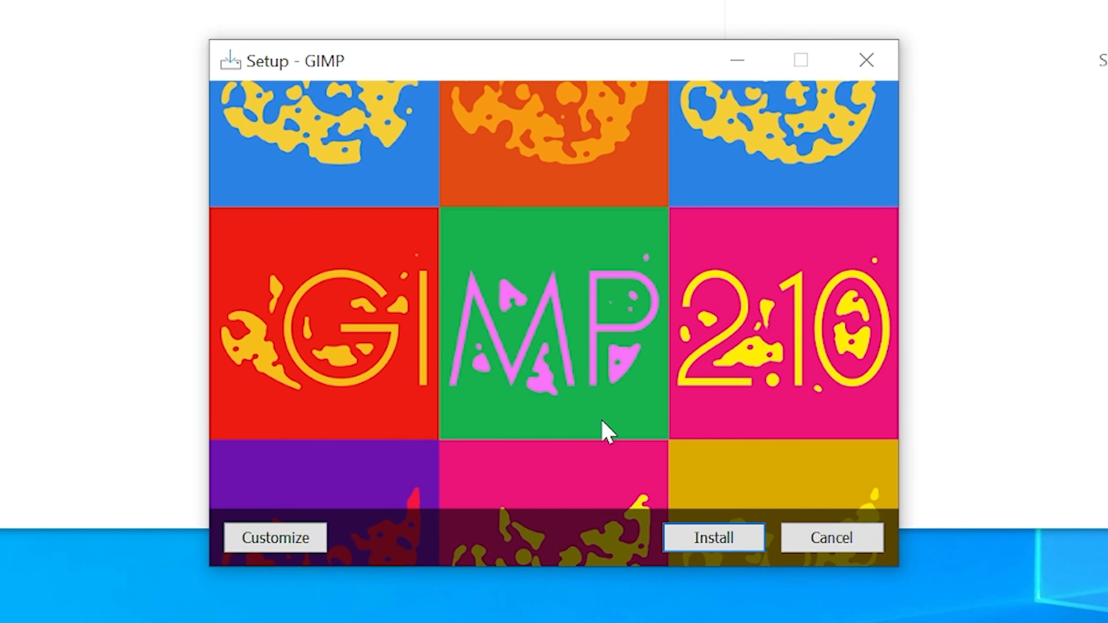
pyautogui.click(726, 549)
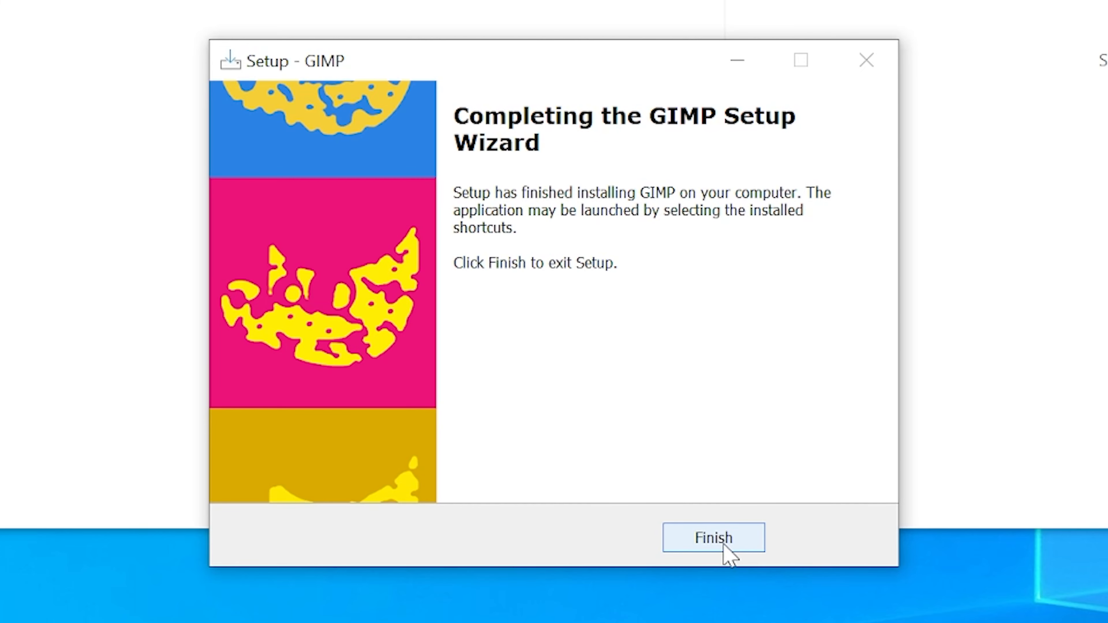
pyautogui.click(725, 546)
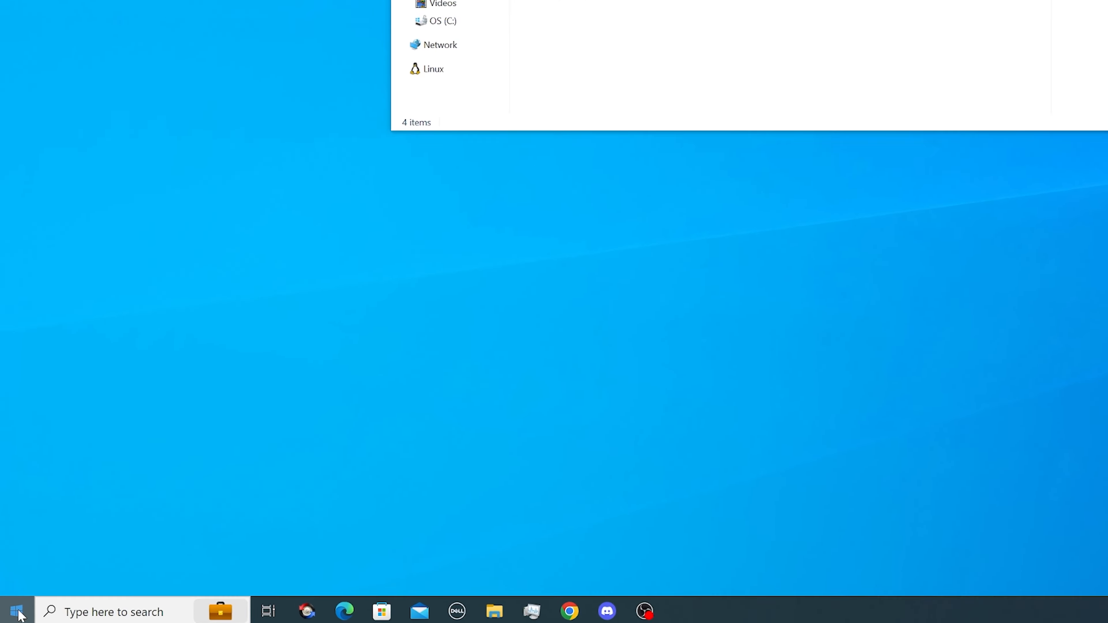
# Find and launch GIMP 2.10.34, and maximize its window.
pyautogui.click(10, 616)
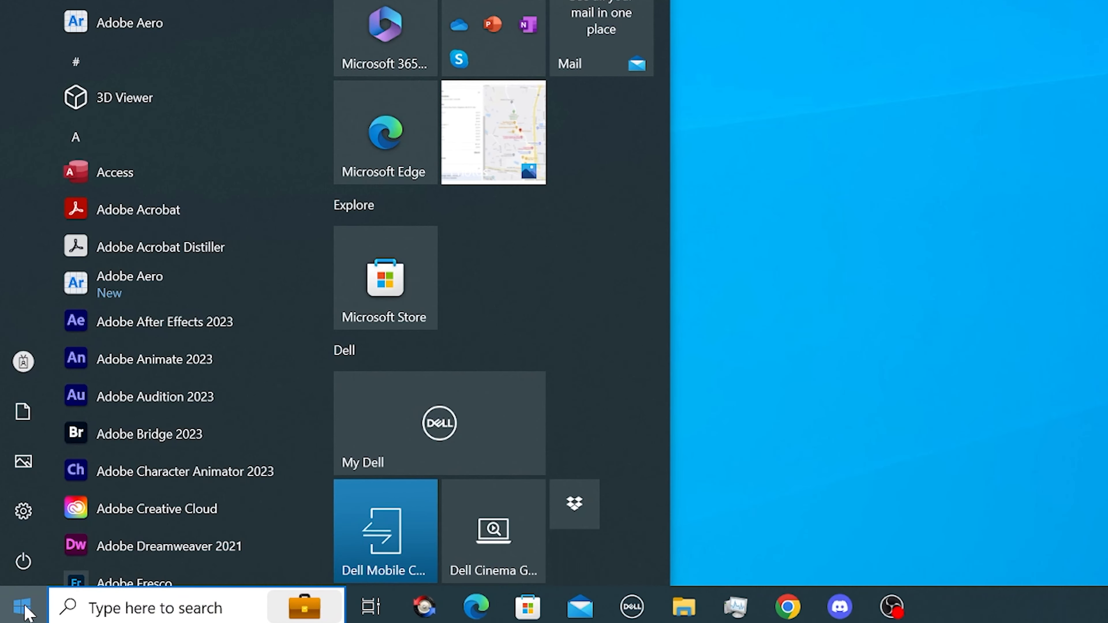
pyautogui.write('gimp')
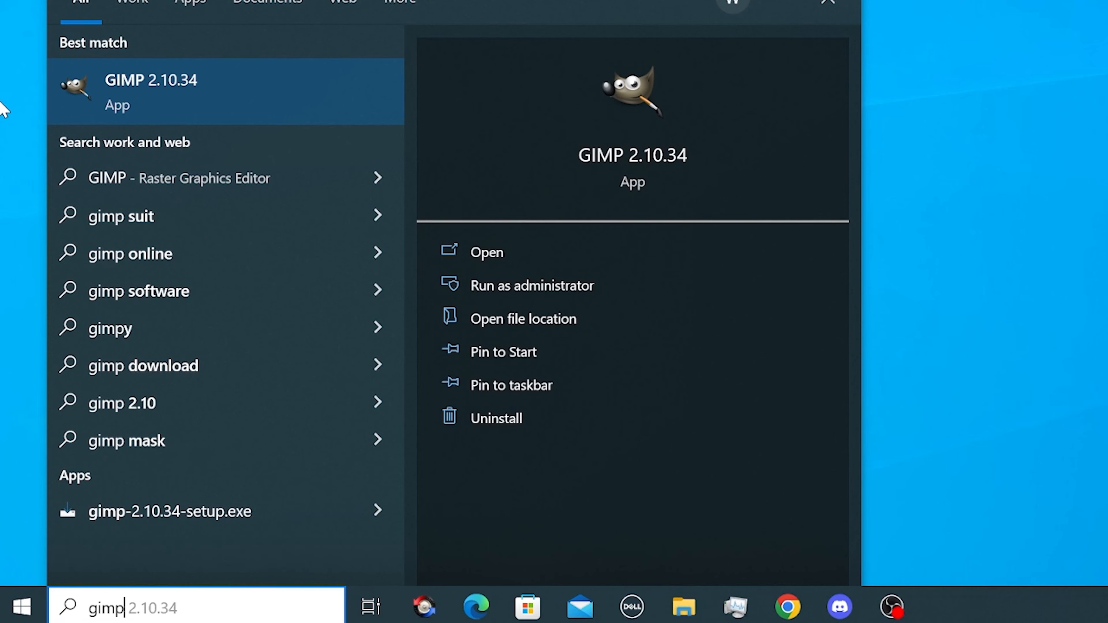
pyautogui.click(181, 96)
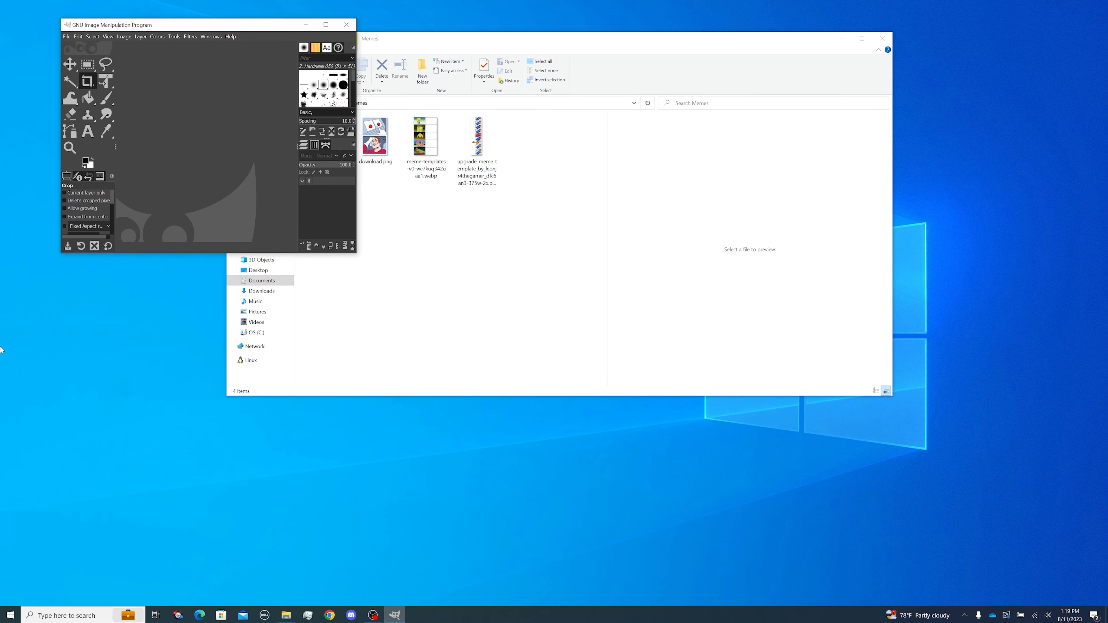
pyautogui.moveTo(223, 25); pyautogui.dragTo(329, 69)
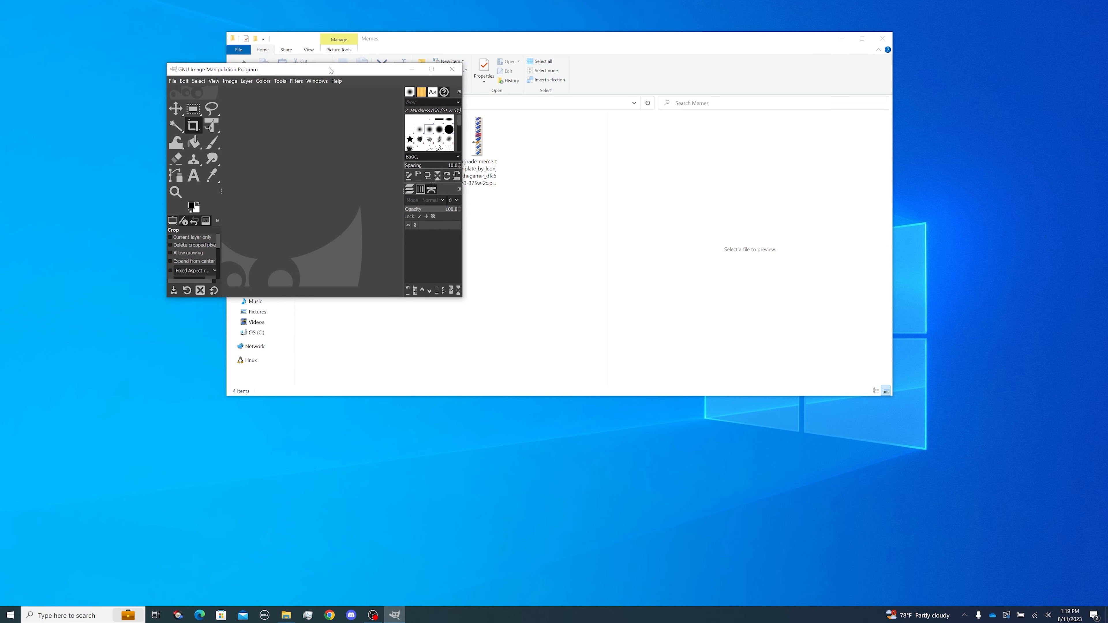
pyautogui.click(431, 69)
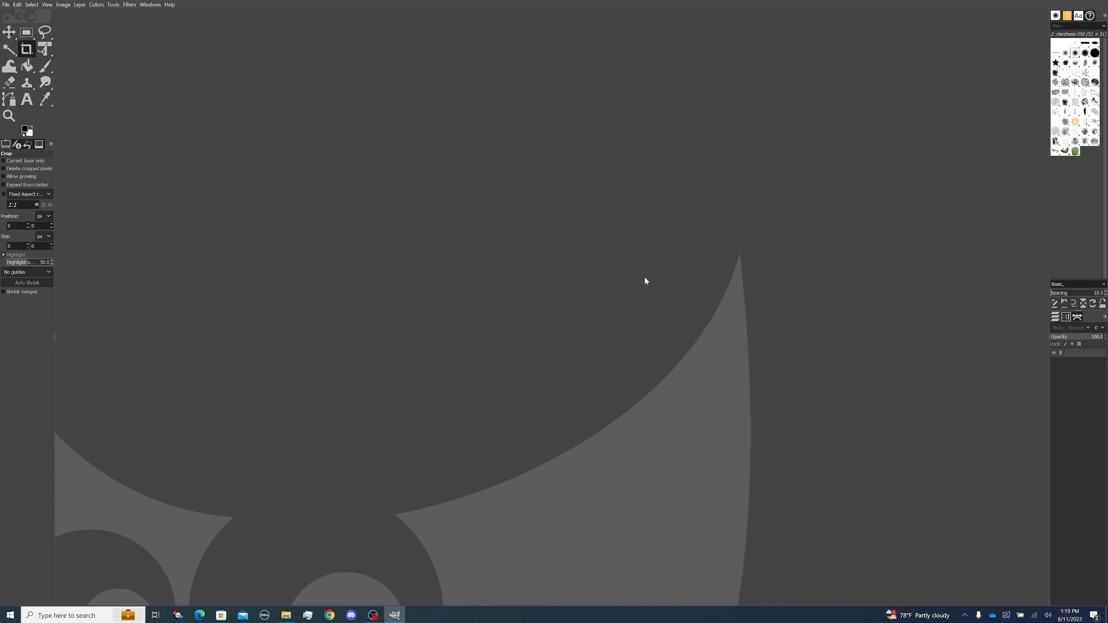
# Open the four-panel brain meme JPG from the Documents > Memes folder in the maximized GIMP window.
pyautogui.click(286, 616)
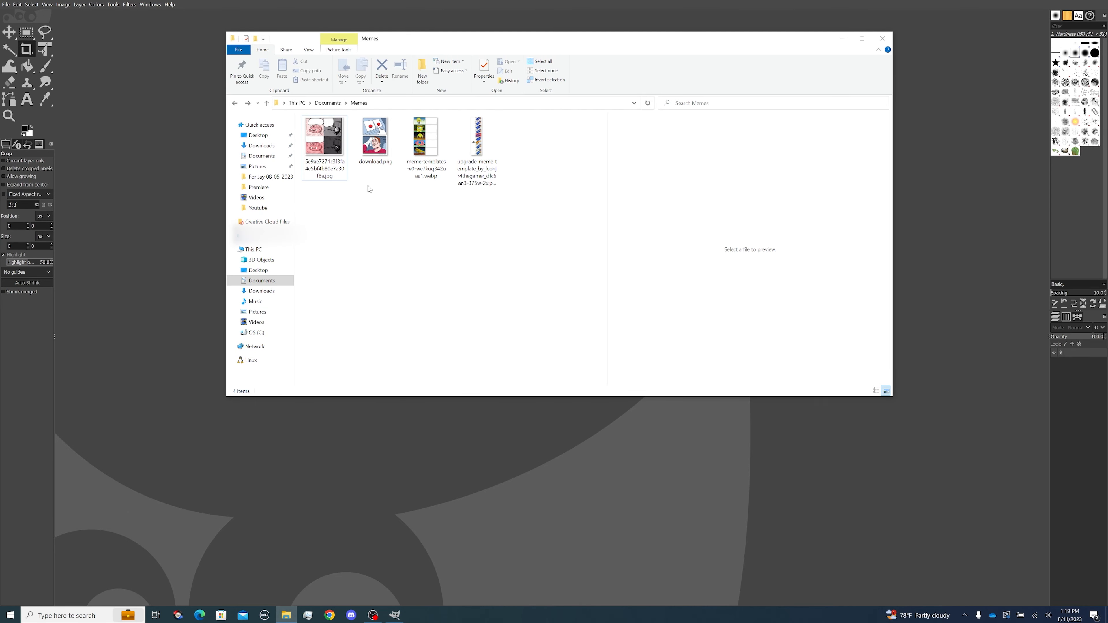
pyautogui.click(319, 140)
pyautogui.moveTo(318, 140); pyautogui.dragTo(325, 166)
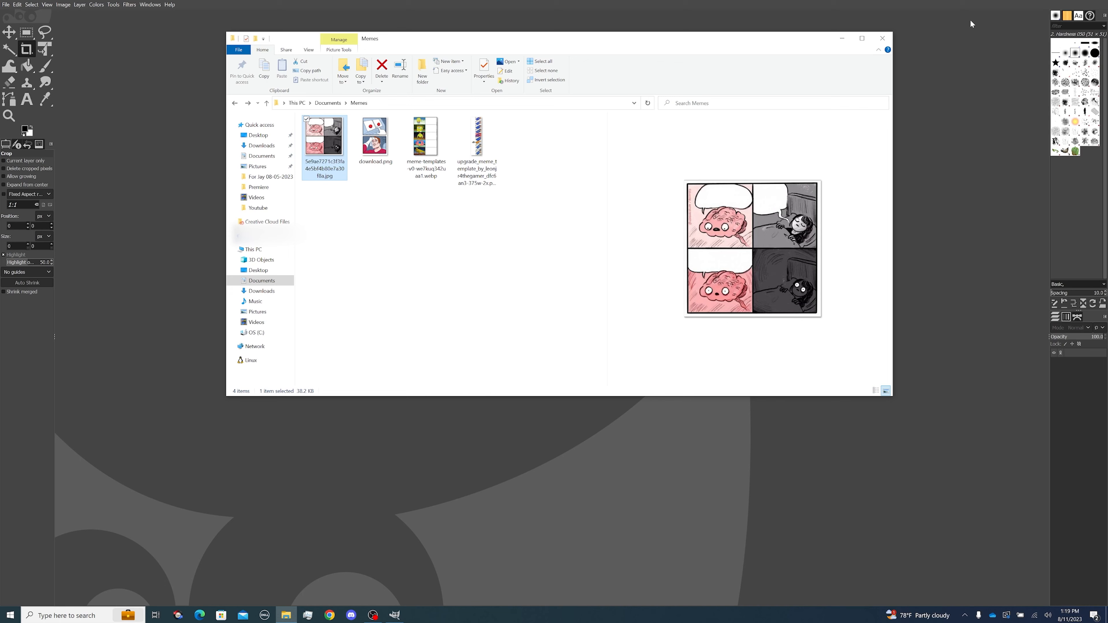
pyautogui.click(1078, 1)
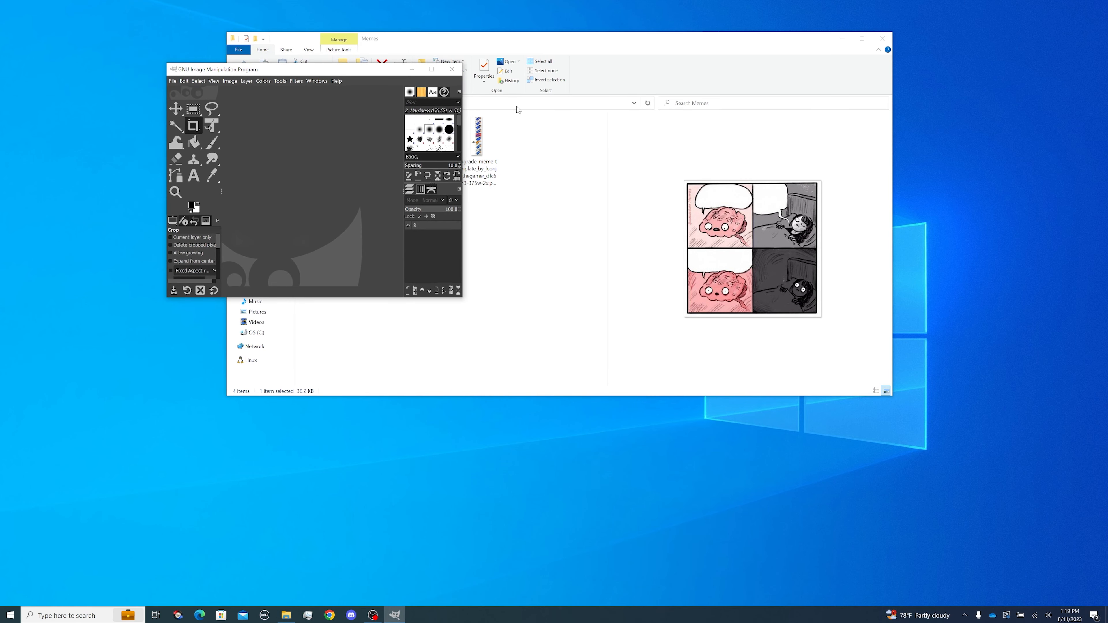
pyautogui.moveTo(614, 56); pyautogui.dragTo(920, 84)
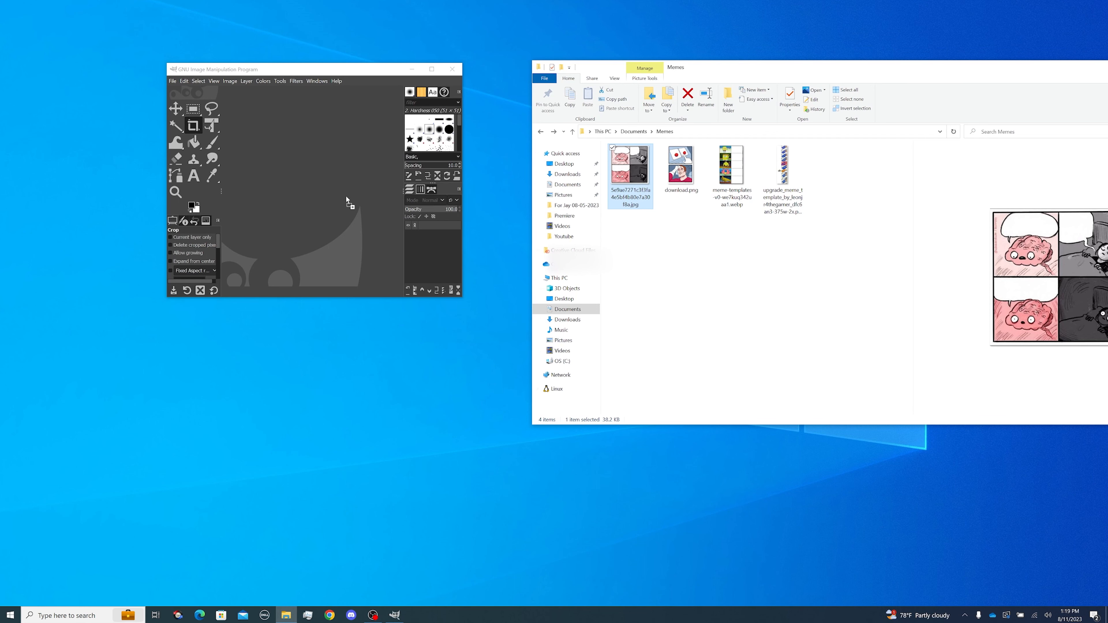
pyautogui.click(432, 69)
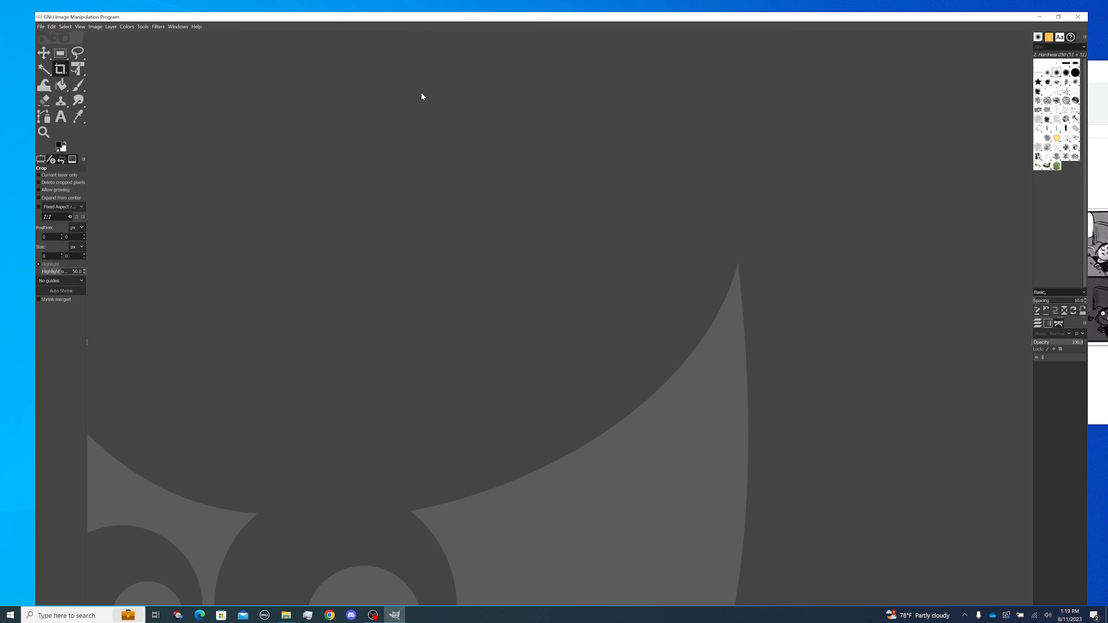
pyautogui.click(286, 616)
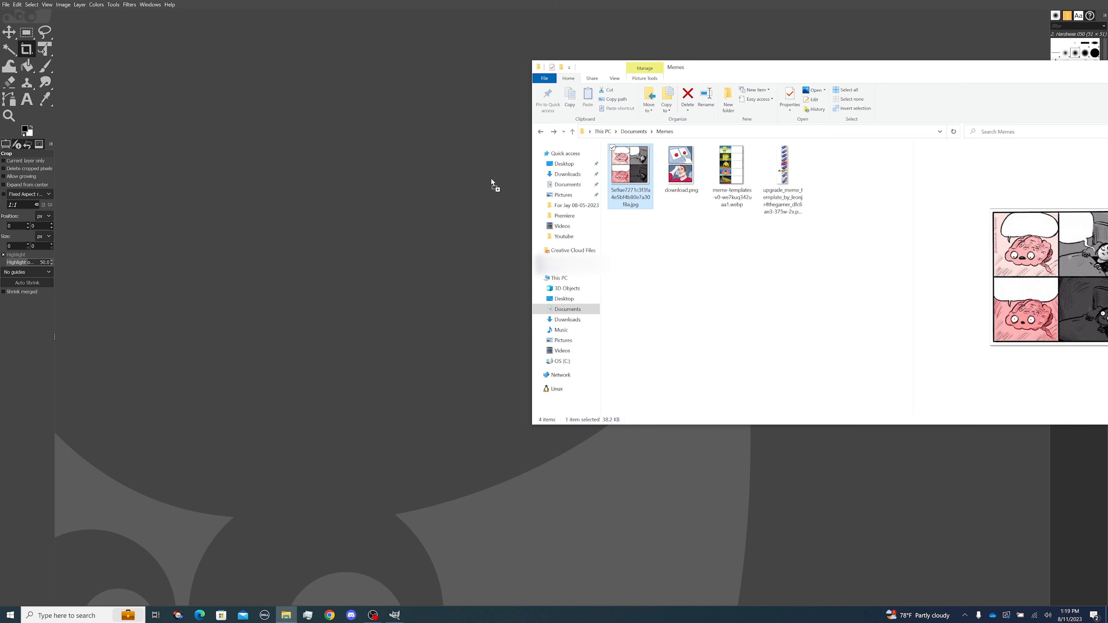
pyautogui.click(391, 202)
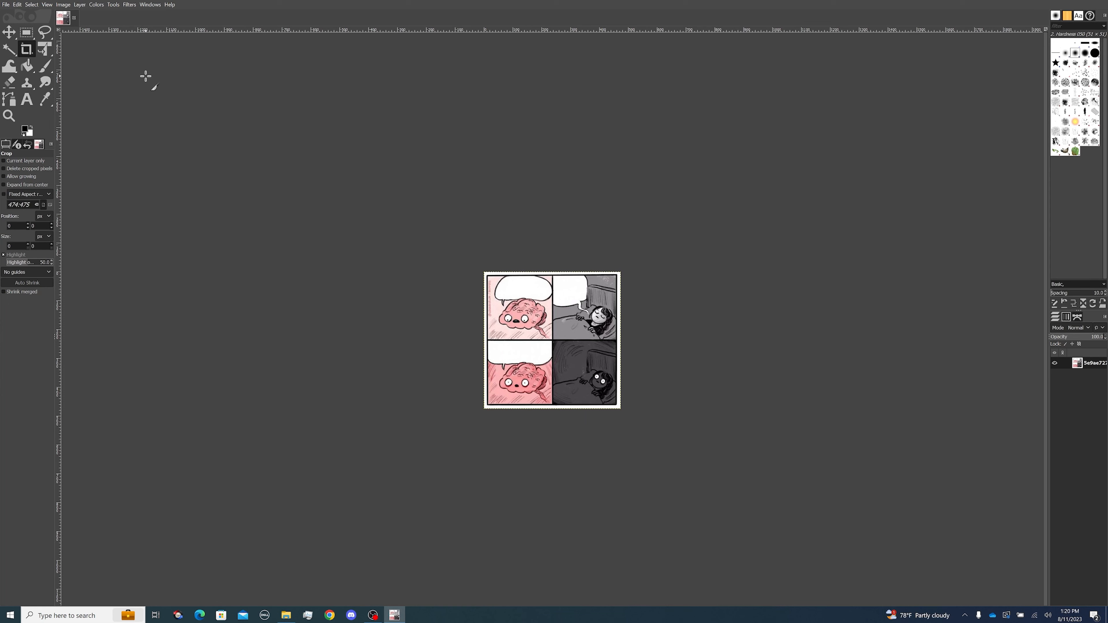
# Adjust the zoom of the brain meme image with Fill Window.
pyautogui.click(64, 5)
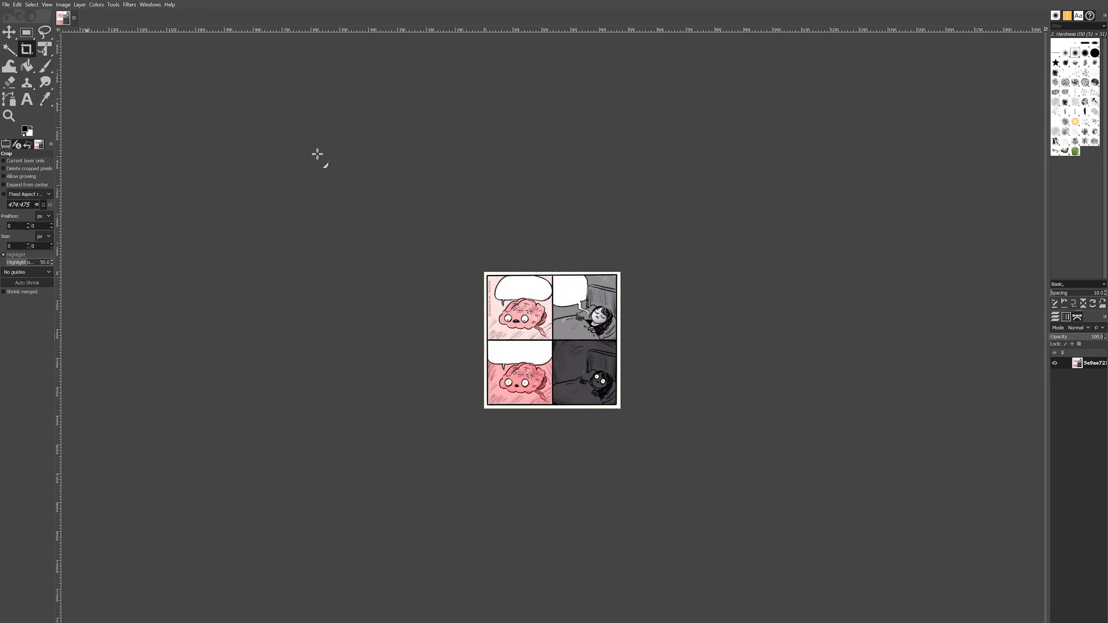
pyautogui.click(192, 61)
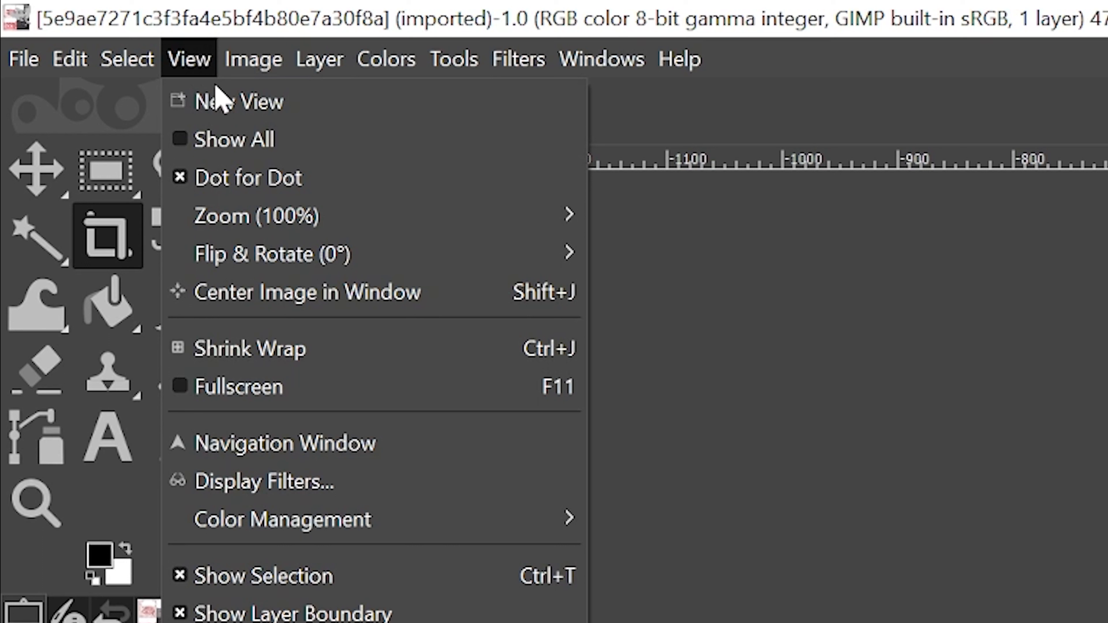
pyautogui.moveTo(291, 236)
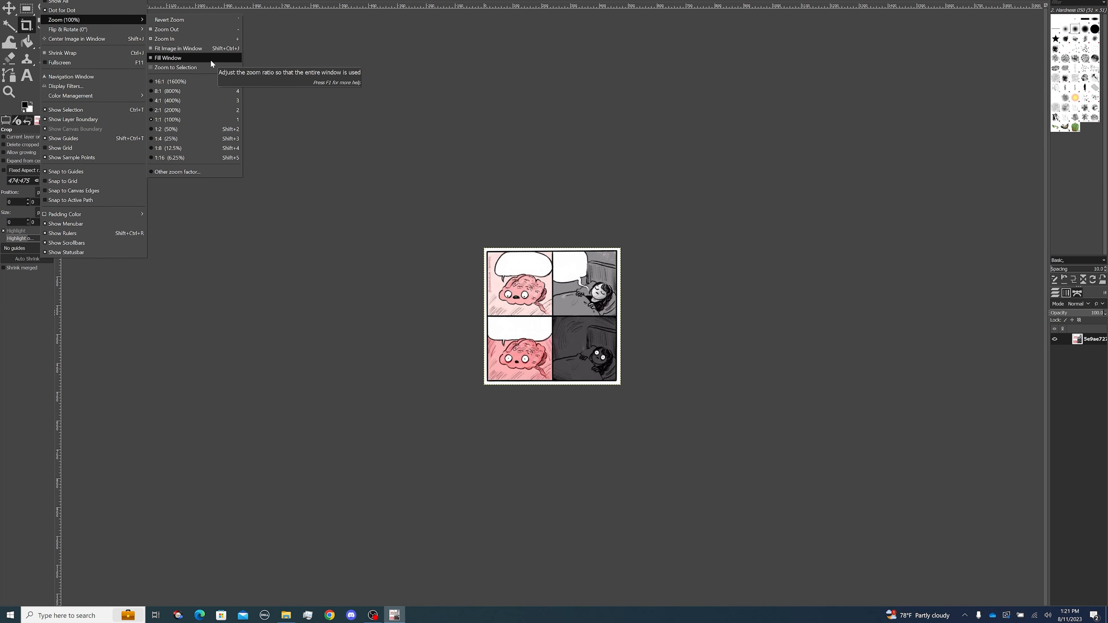
pyautogui.click(211, 59)
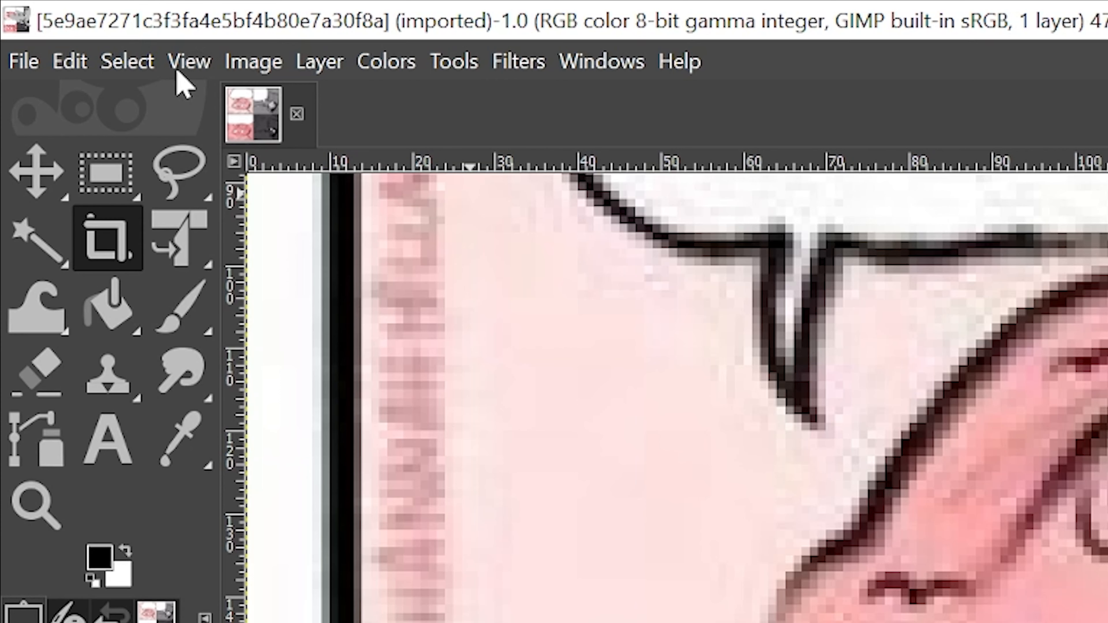
# Zoom the brain meme image with Fit Image in Window to show the whole template.
pyautogui.click(183, 62)
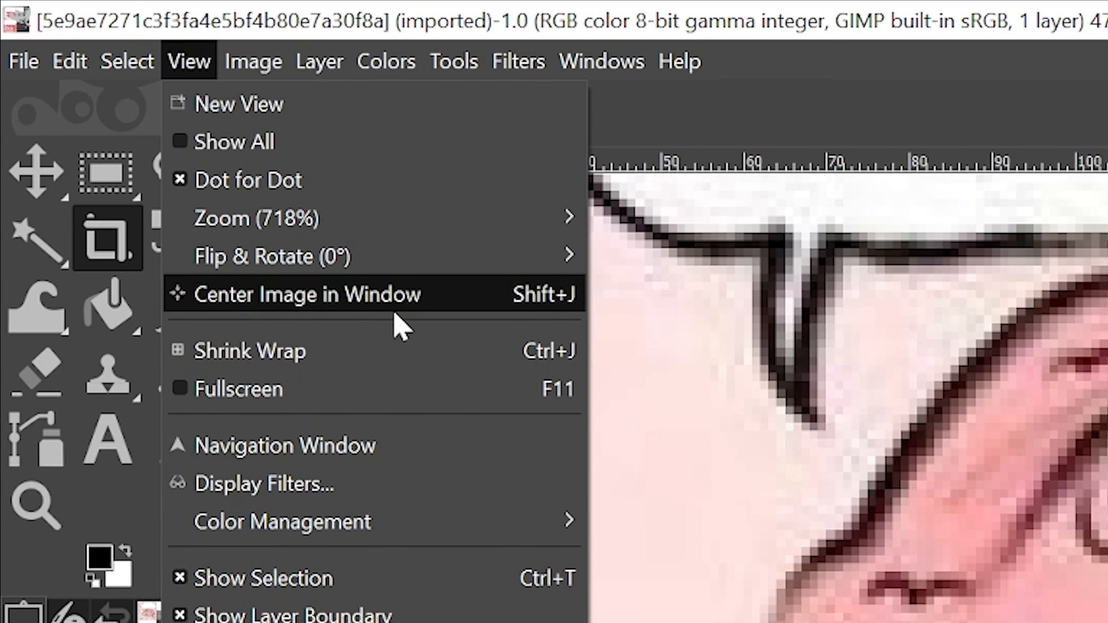
pyautogui.moveTo(410, 220)
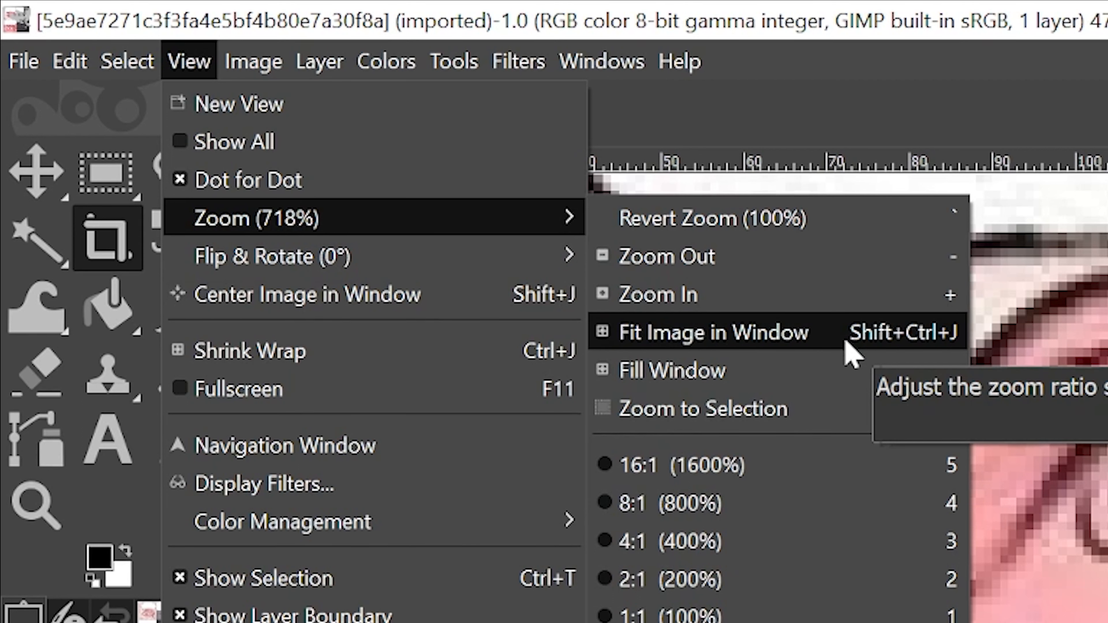
pyautogui.click(851, 354)
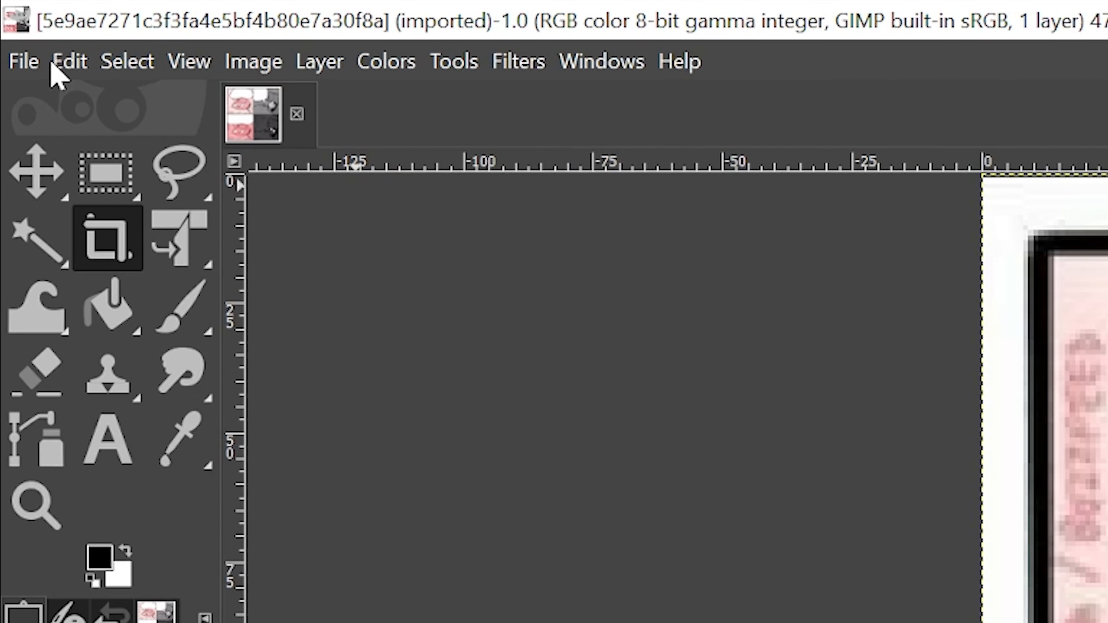
pyautogui.click(246, 68)
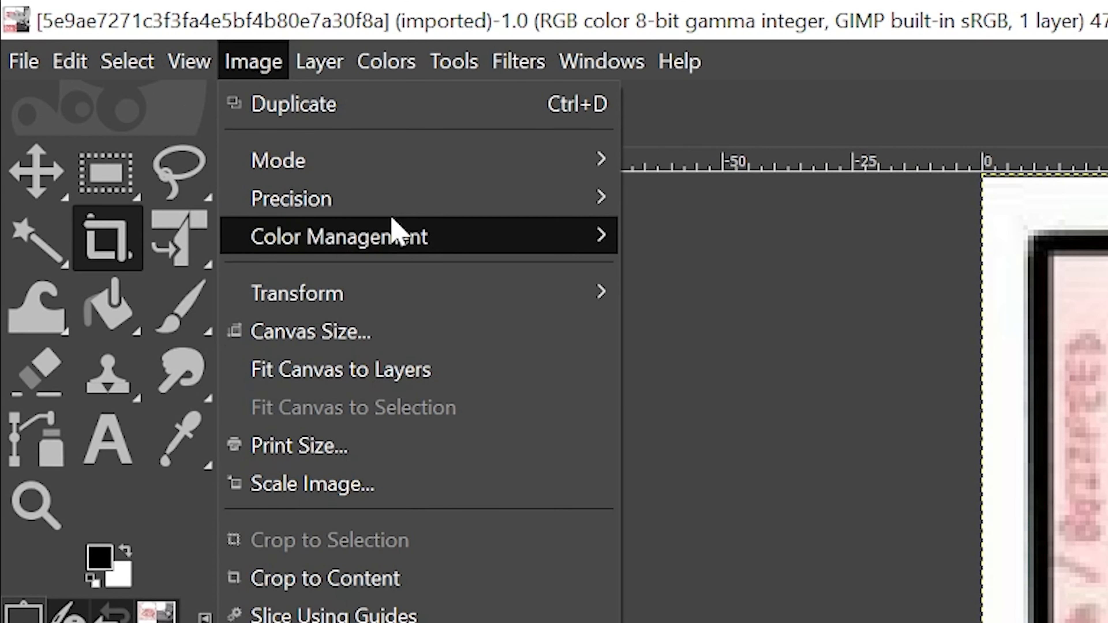
pyautogui.moveTo(395, 225)
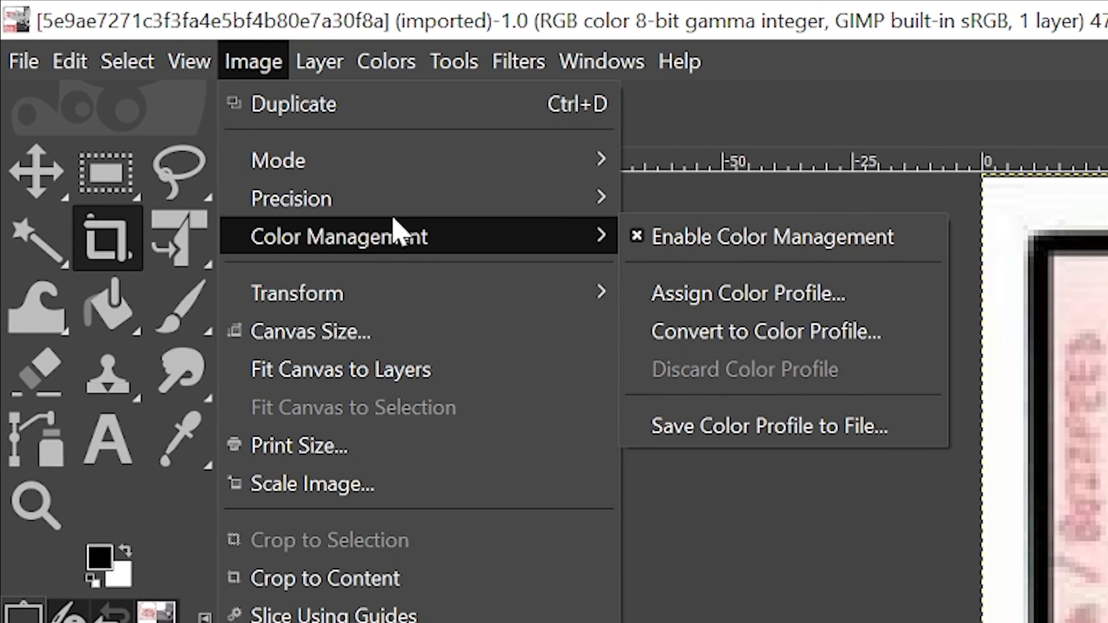
pyautogui.moveTo(173, 74)
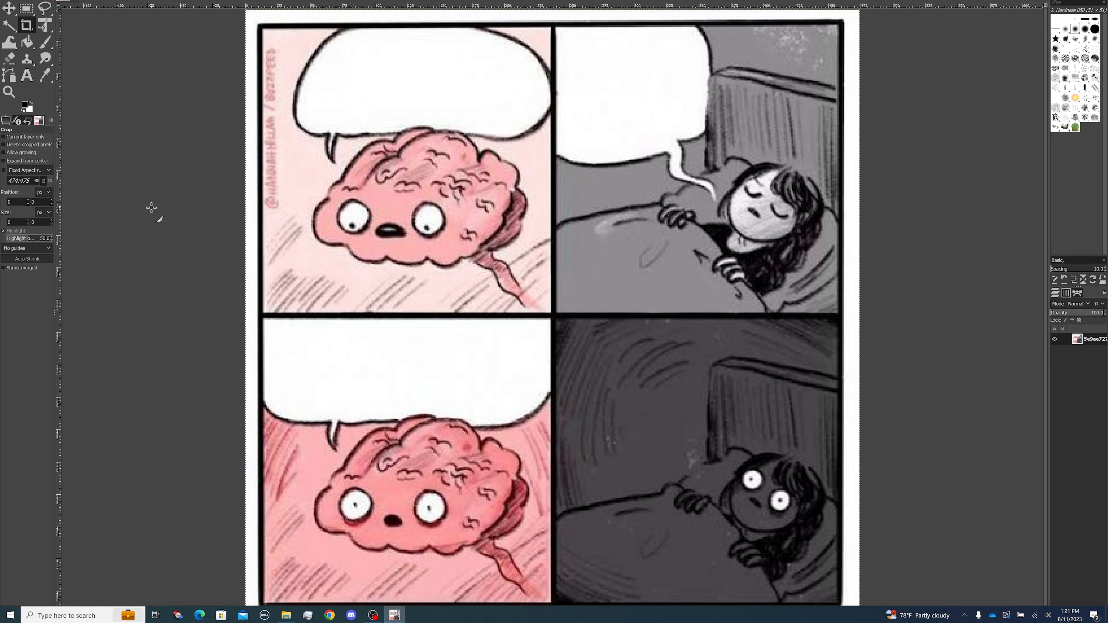
# Zoom in on the area from the first brain panel to the speech bubble below, and zoom back out to the whole image.
pyautogui.click(9, 92)
pyautogui.moveTo(429, 190); pyautogui.dragTo(551, 395)
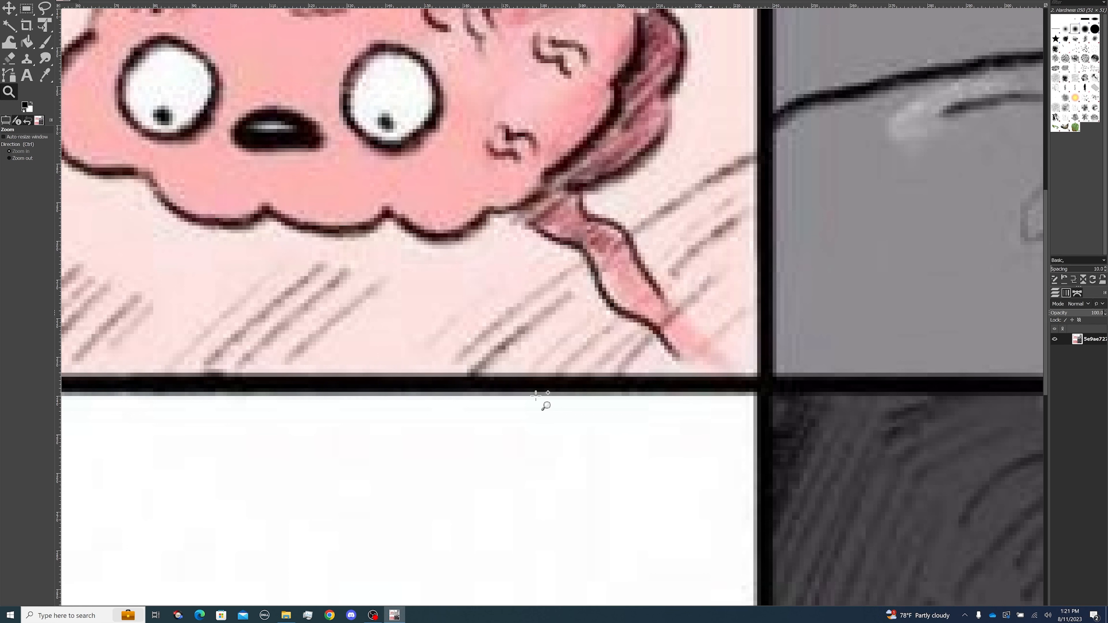
pyautogui.scroll(-4, 536, 396)
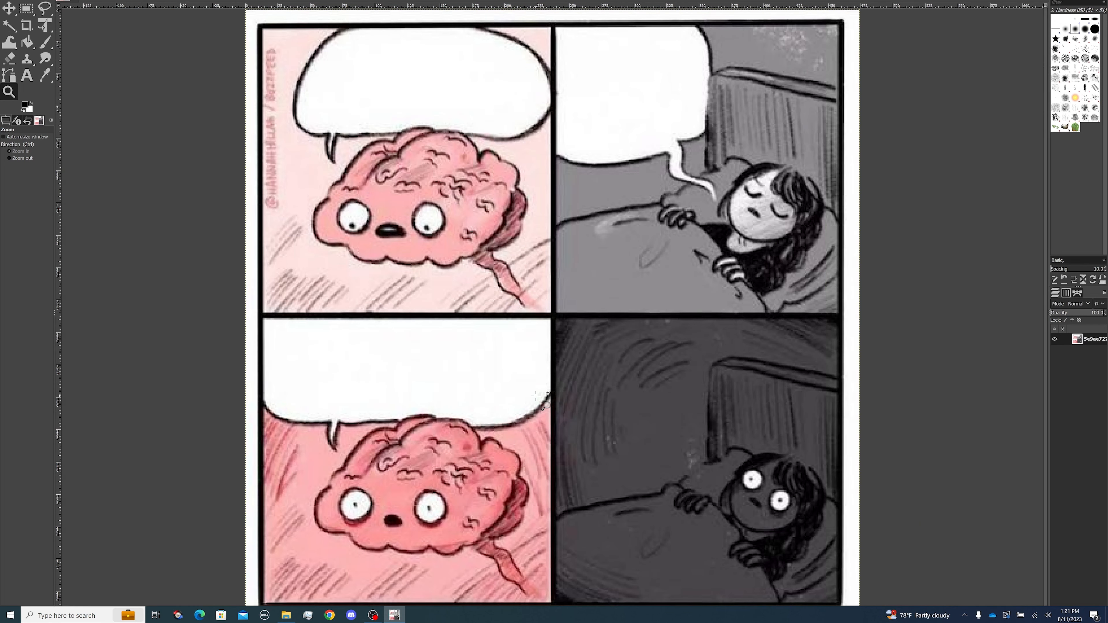
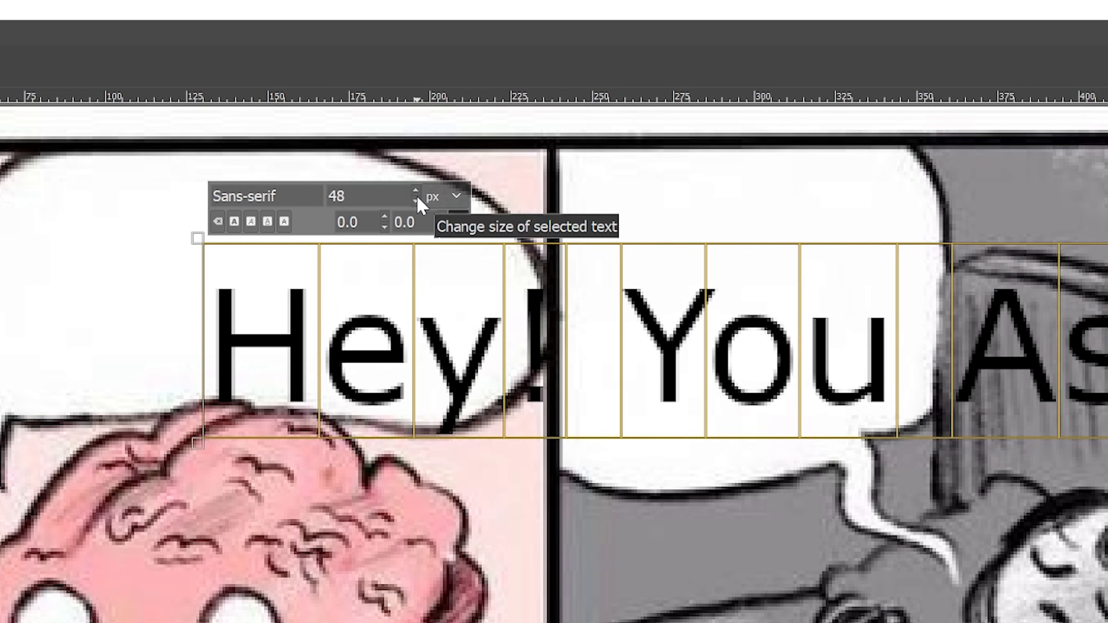
# Reduce the size of the "Hey! You Asleep" text to 35 px.
pyautogui.scroll(-5, 417, 203)
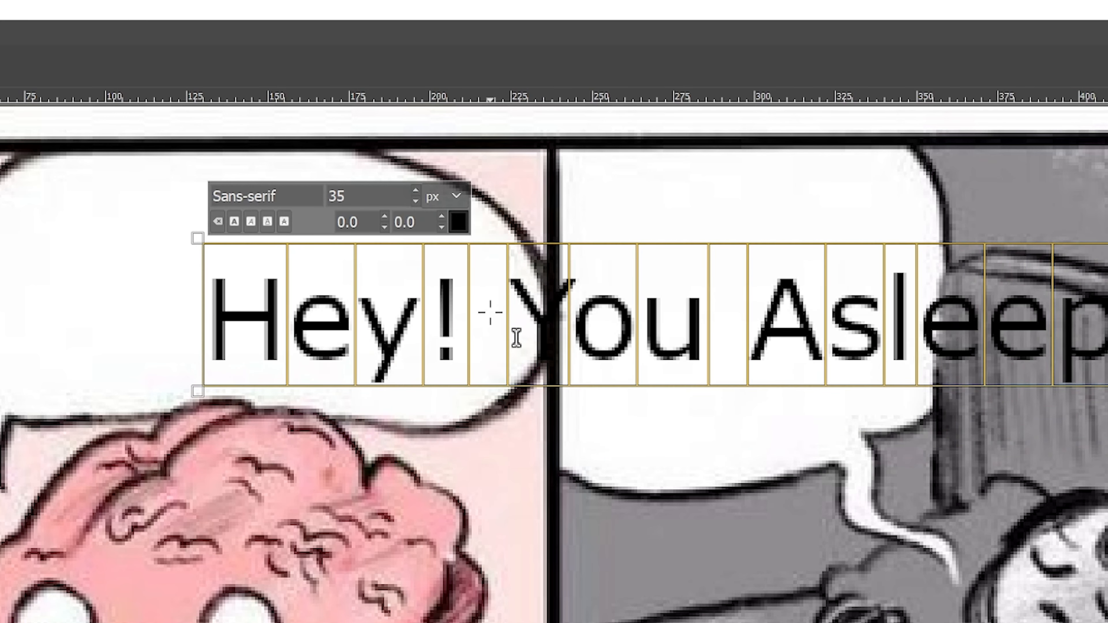
# Break the "Hey! You Asleep?" caption into two lines, with "You Asleep?" on the second line.
pyautogui.click(517, 318)
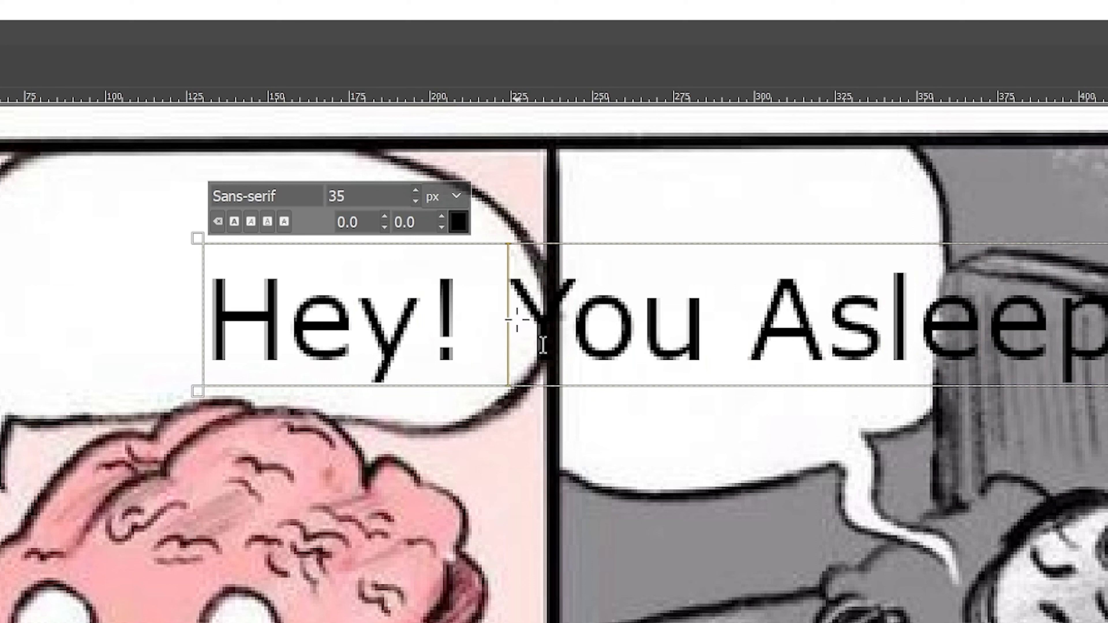
pyautogui.press('BackSpace')
pyautogui.press('Return')
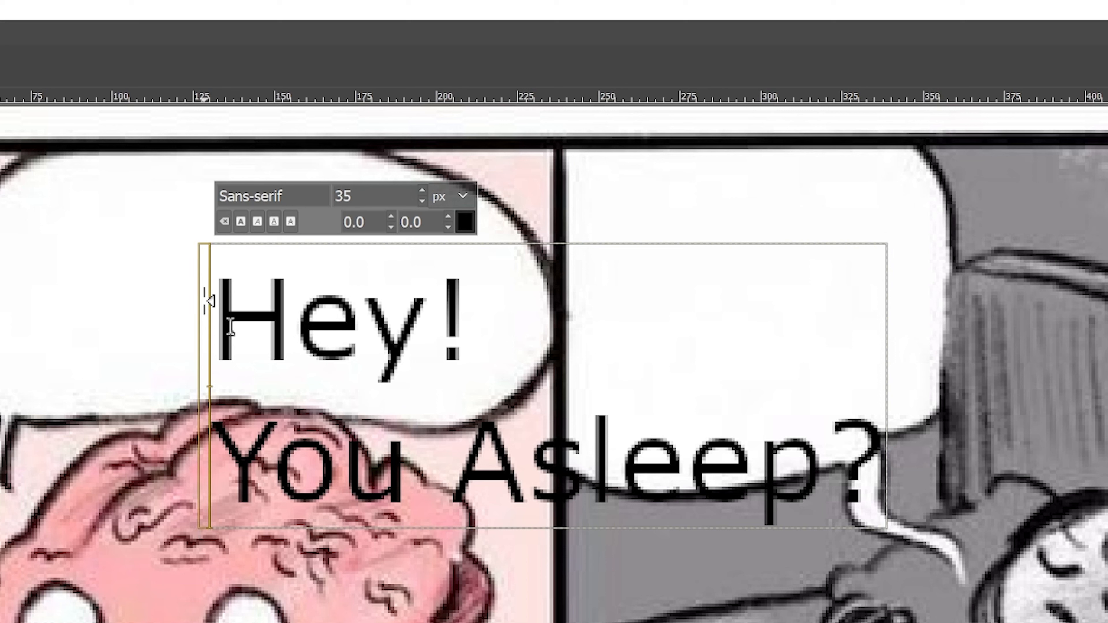
# Select the whole two-line "Hey! You Asleep?" caption and set its justification to centered.
pyautogui.click(306, 330)
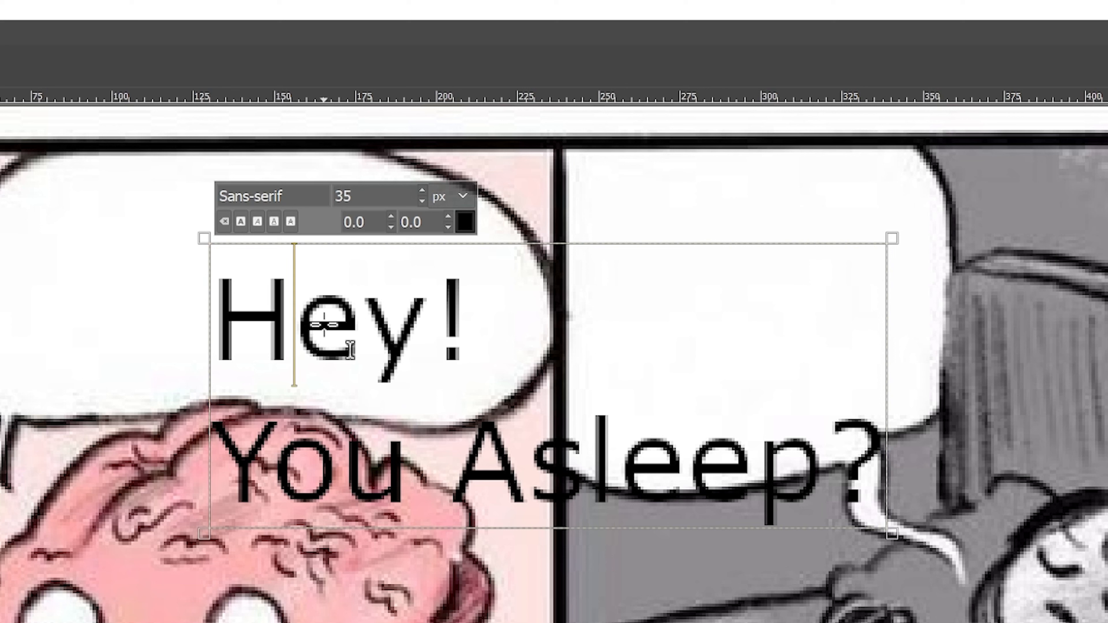
pyautogui.hotkey('ctrl', 'a')
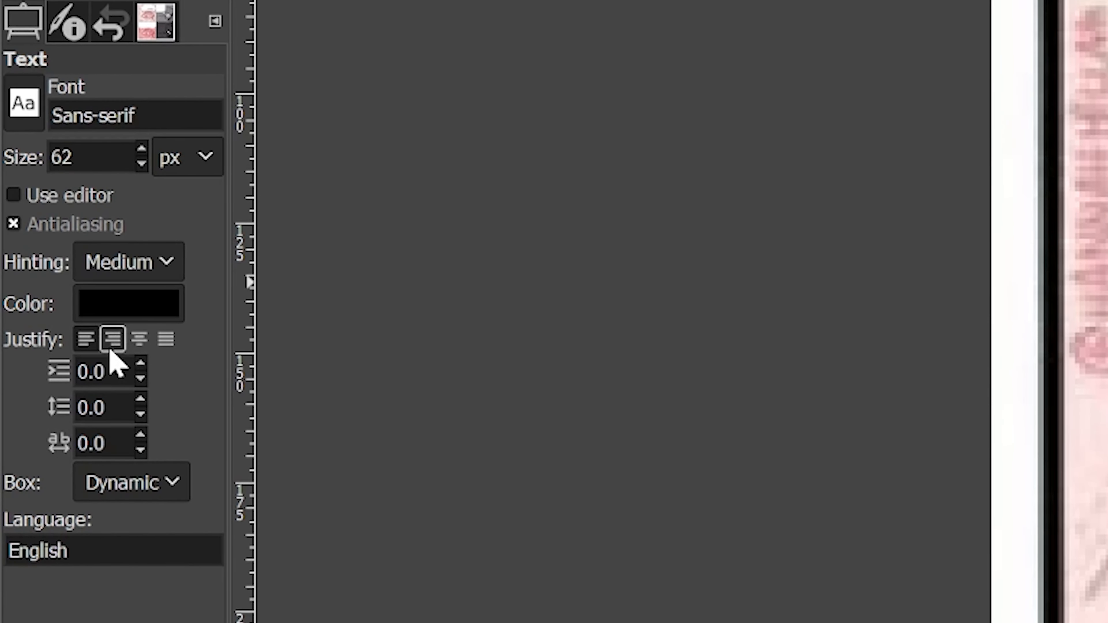
pyautogui.click(115, 347)
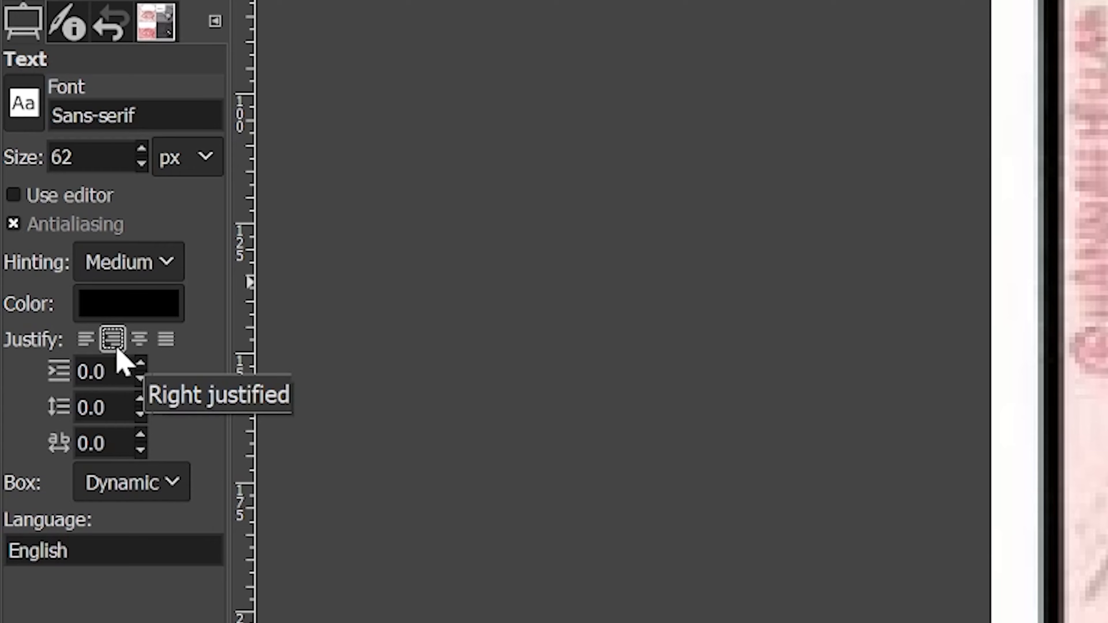
pyautogui.click(86, 342)
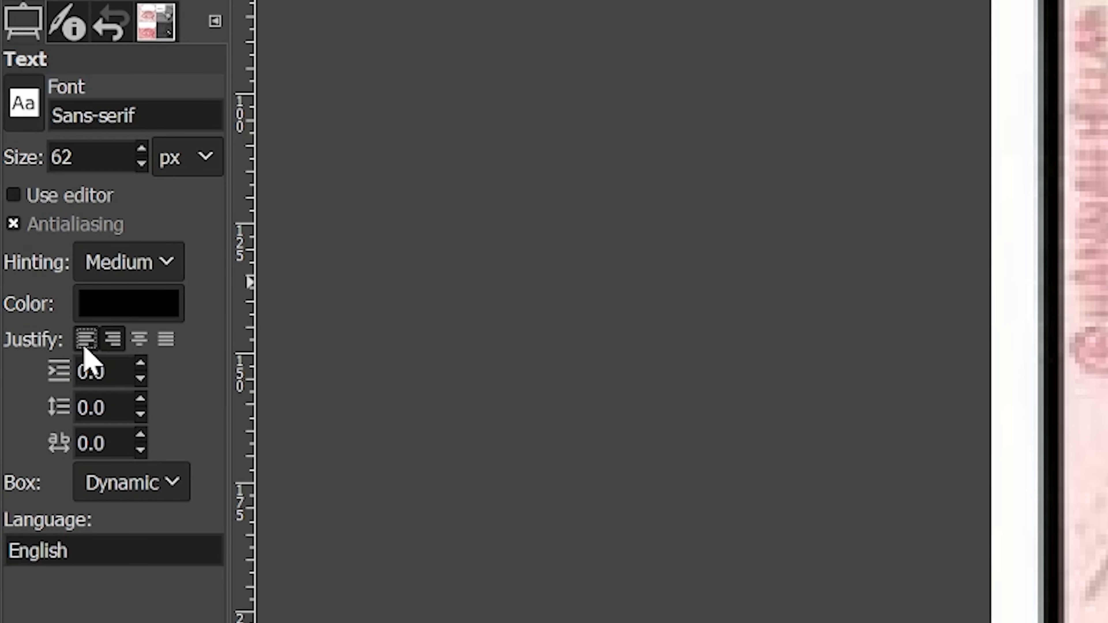
pyautogui.click(140, 340)
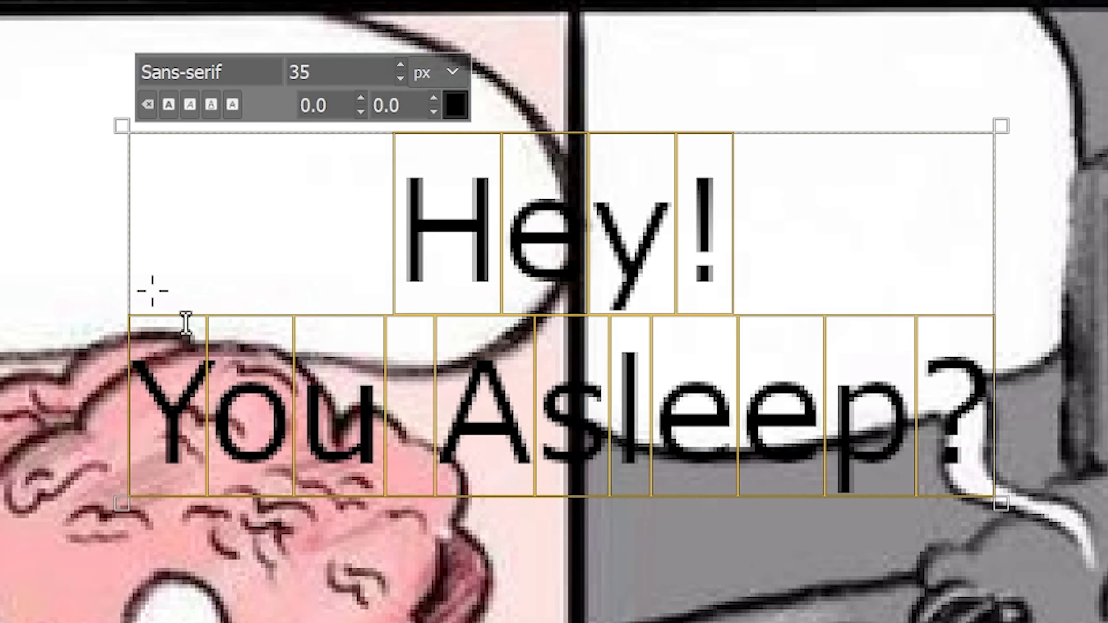
# Reduce the font size of the "Hey! You Asleep?" caption in small increments until it can fit the first speech bubble.
pyautogui.click(400, 78)
pyautogui.click(400, 79)
pyautogui.click(400, 79)
pyautogui.click(401, 79)
pyautogui.click(400, 78)
pyautogui.click(400, 79)
pyautogui.click(400, 78)
pyautogui.click(400, 78)
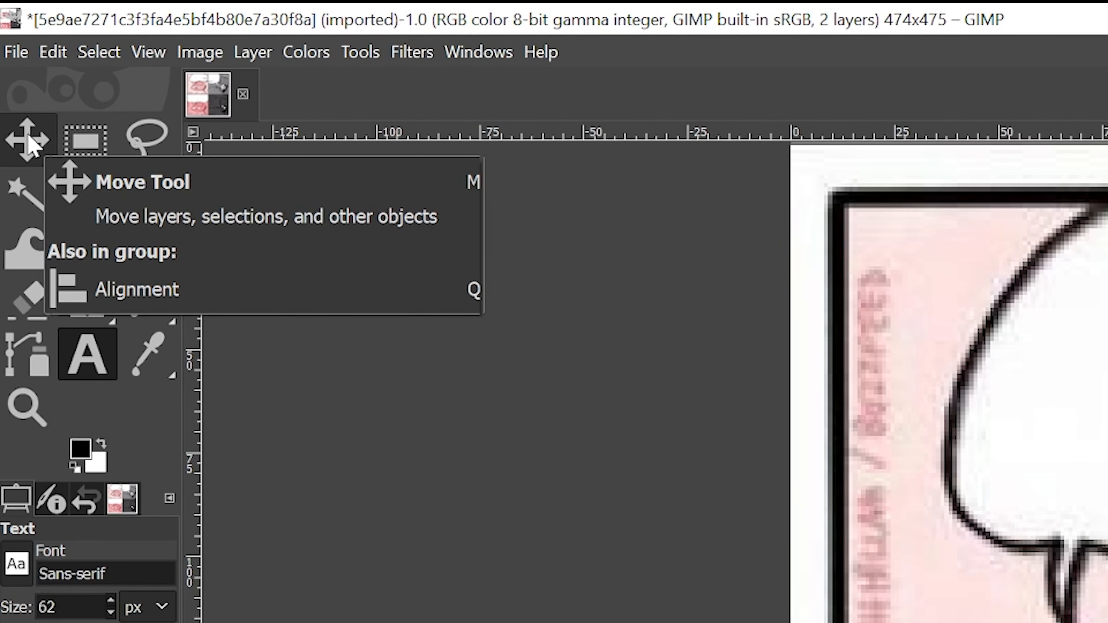
# Move the "Hey! You Asleep?" caption into the center of the first panel's speech bubble with the Move tool.
pyautogui.click(32, 143)
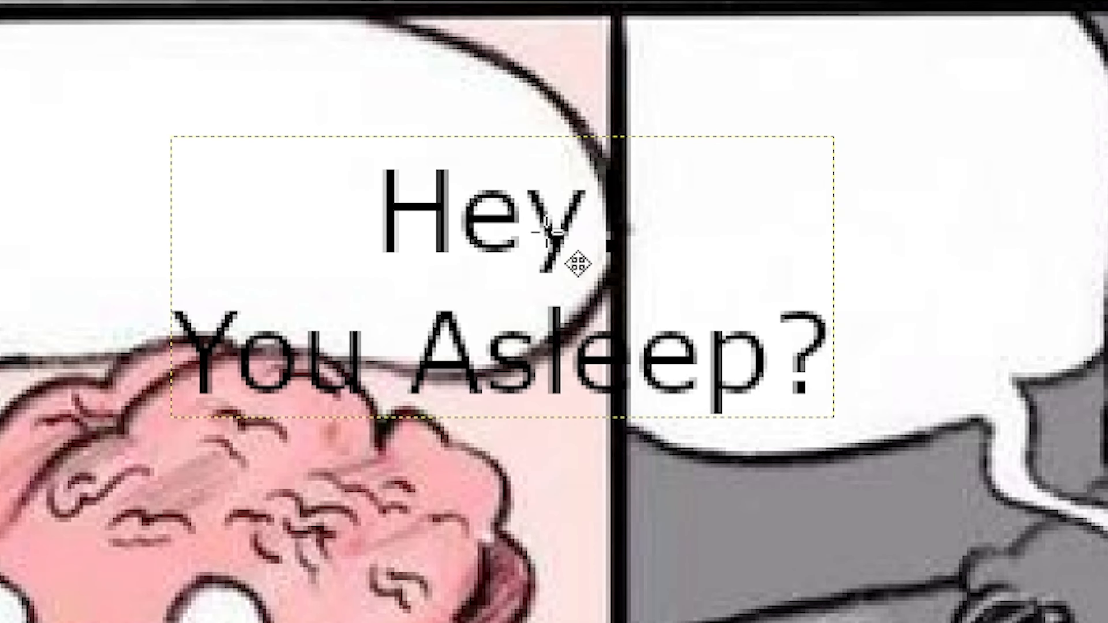
pyautogui.moveTo(548, 231); pyautogui.dragTo(425, 199)
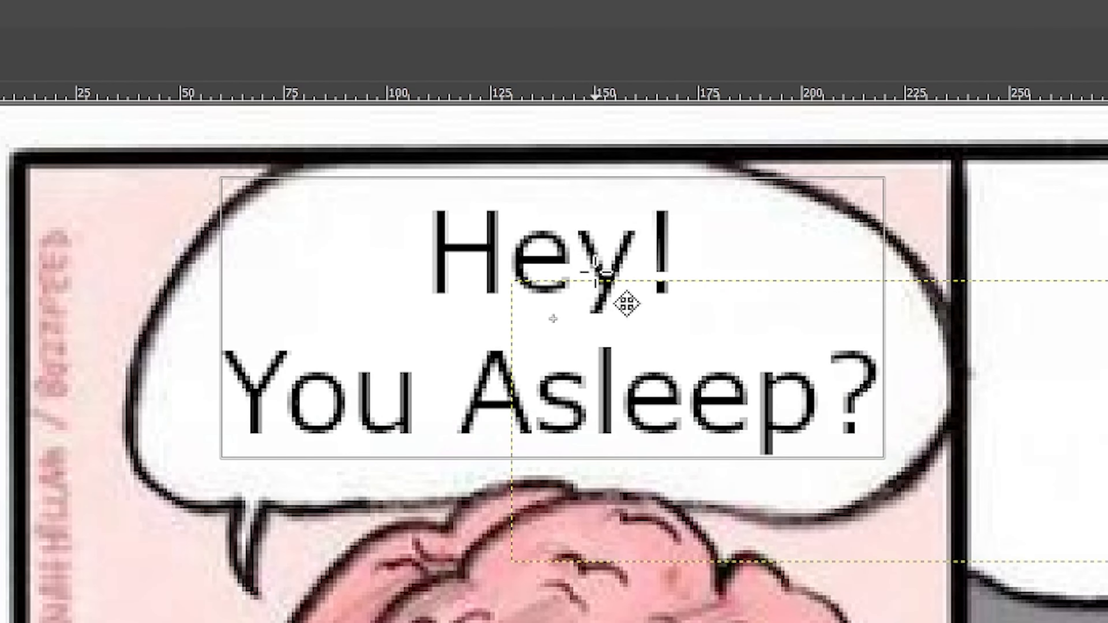
pyautogui.moveTo(595, 273); pyautogui.dragTo(595, 273)
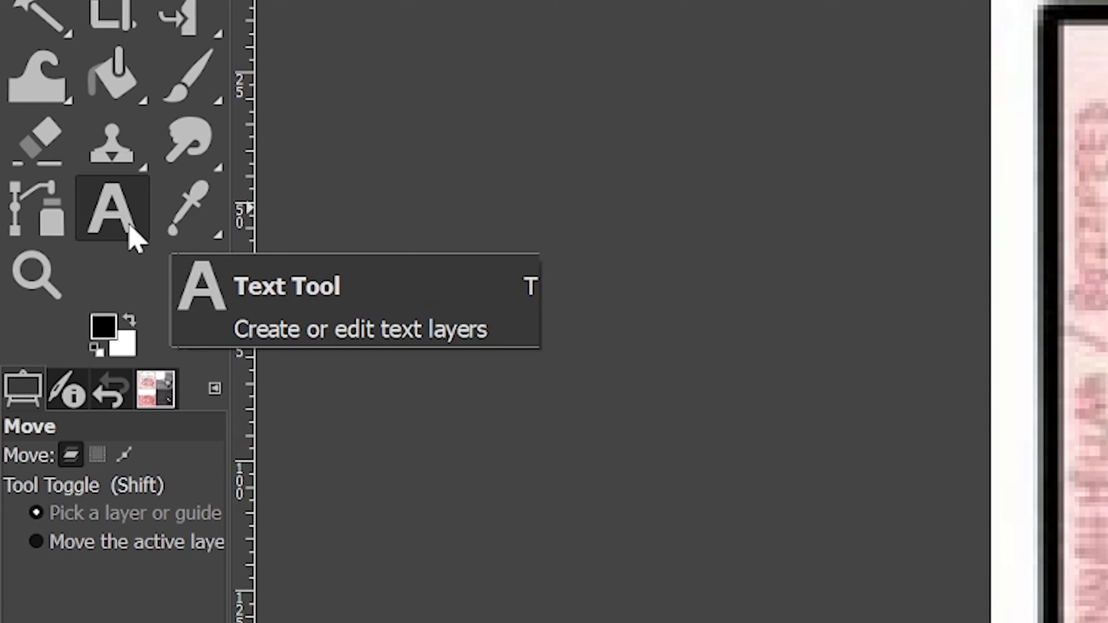
# Add a text layer in the second panel's speech bubble reading "Yes" and, on a new line, "Now shut up and go to sleep".
pyautogui.click(29, 76)
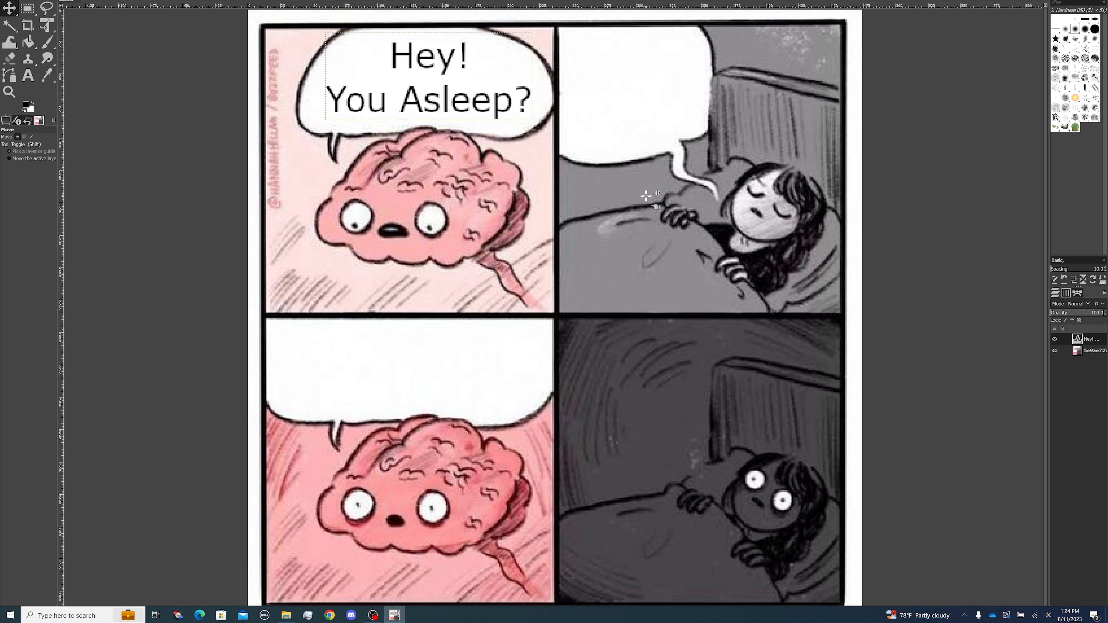
pyautogui.press('t')
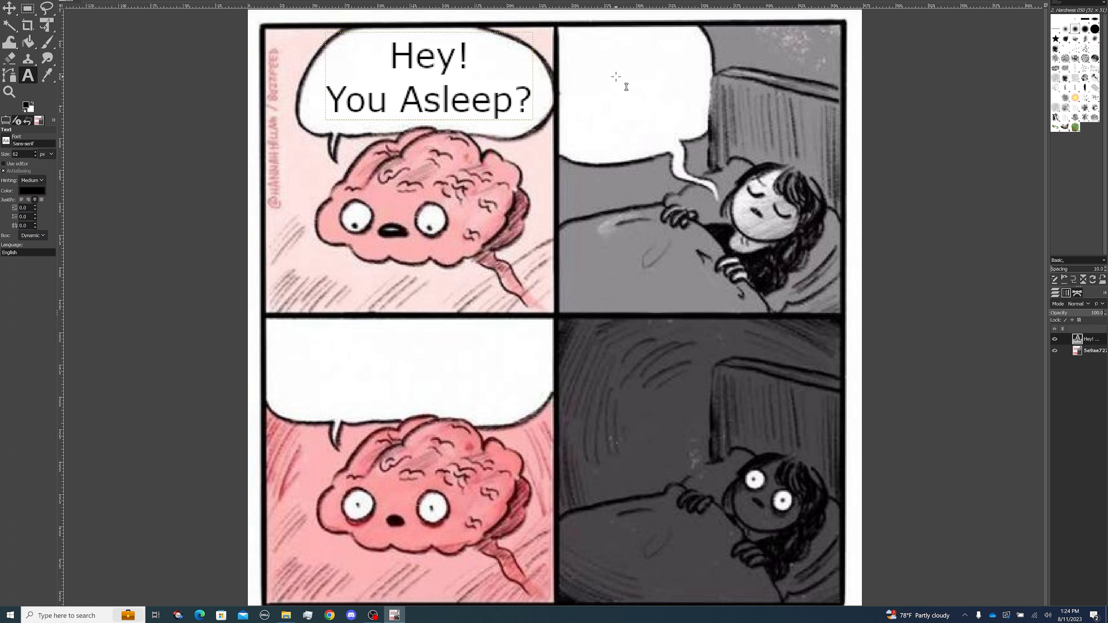
pyautogui.click(602, 62)
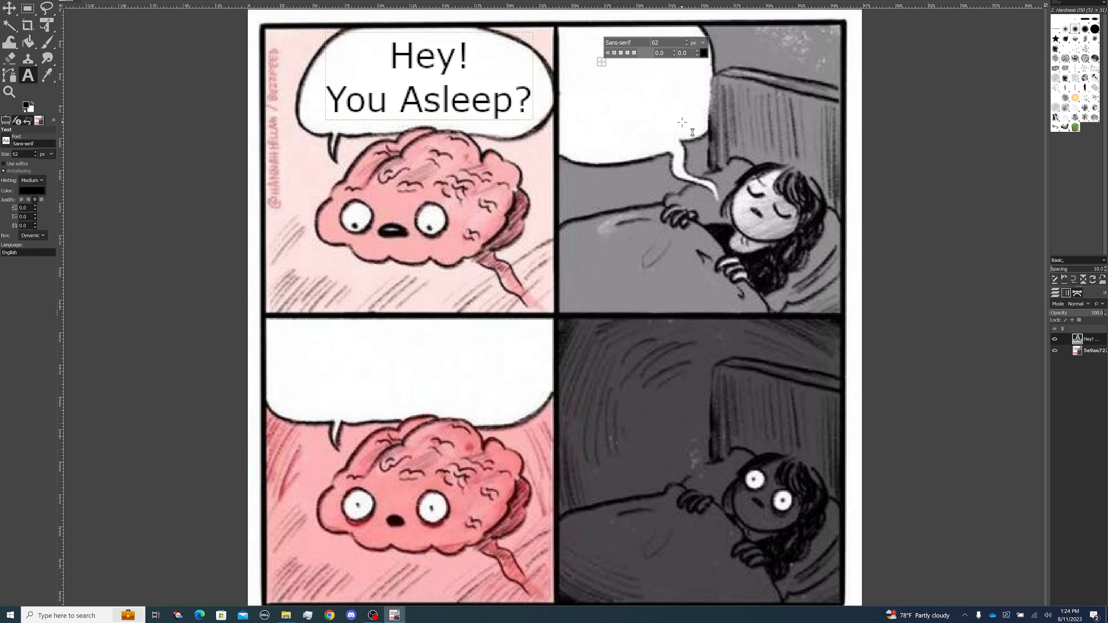
pyautogui.write('YEs')
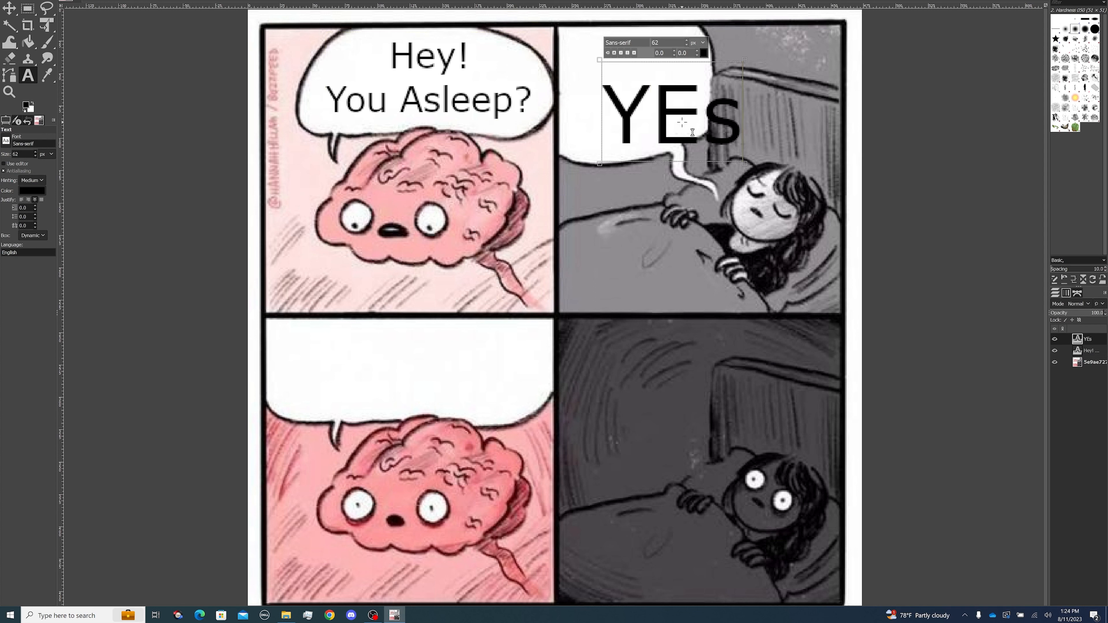
pyautogui.press('BackSpace')
pyautogui.press('BackSpace')
pyautogui.press('BackSpace')
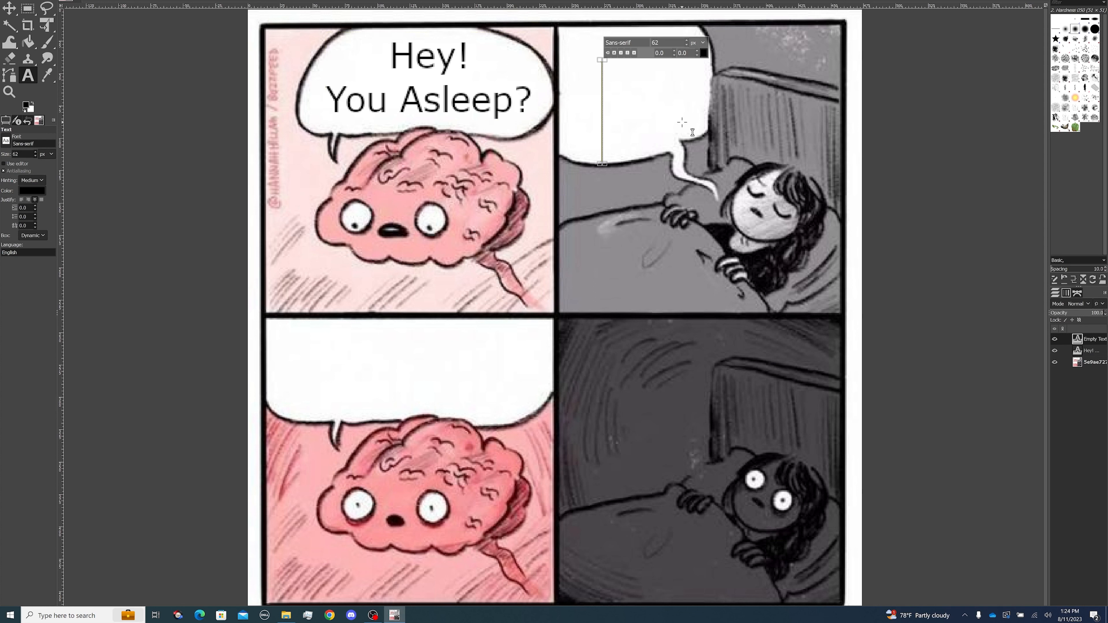
pyautogui.write('Yes')
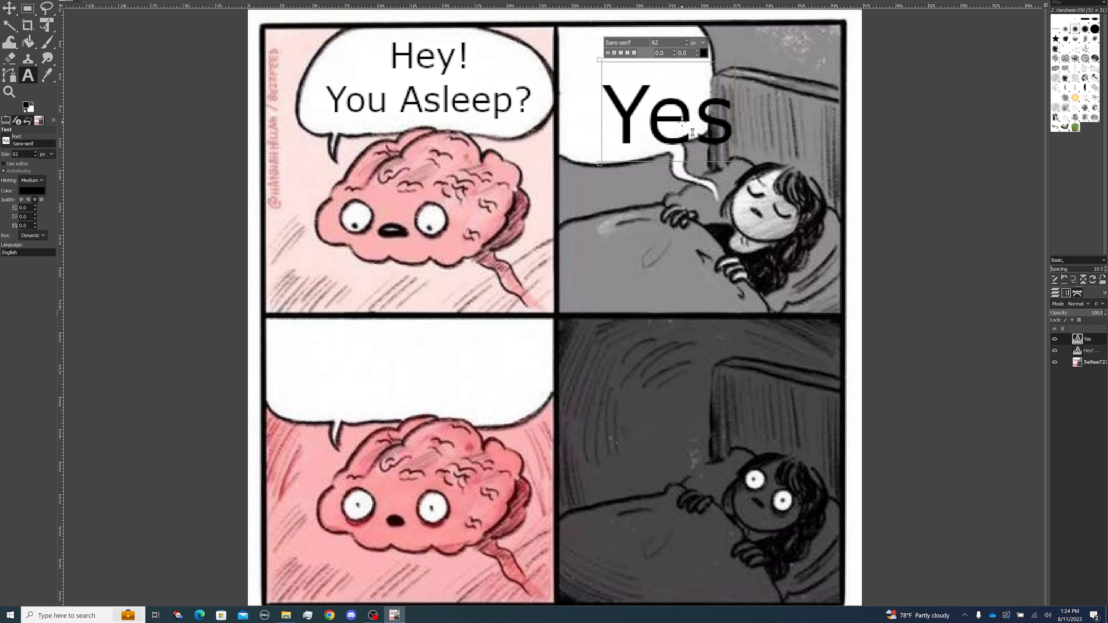
pyautogui.press('Return')
pyautogui.write('Now sl')
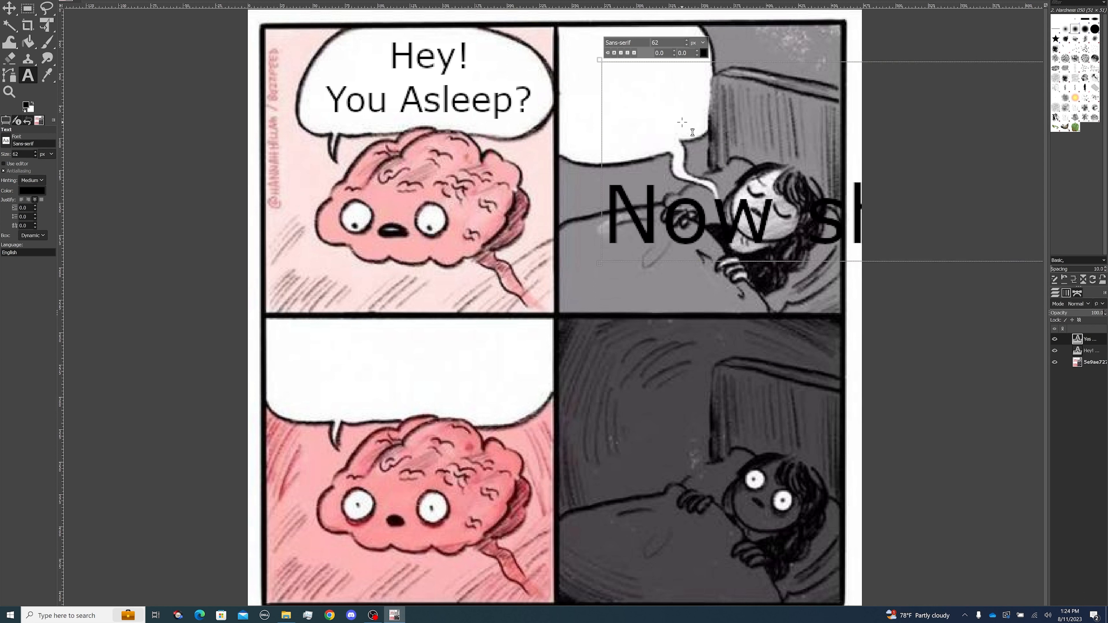
# Set the font size of the entire "Yes / Now shut up and go to sleep" caption to 25 px and finish editing it.
pyautogui.hotkey('ctrl', 'a')
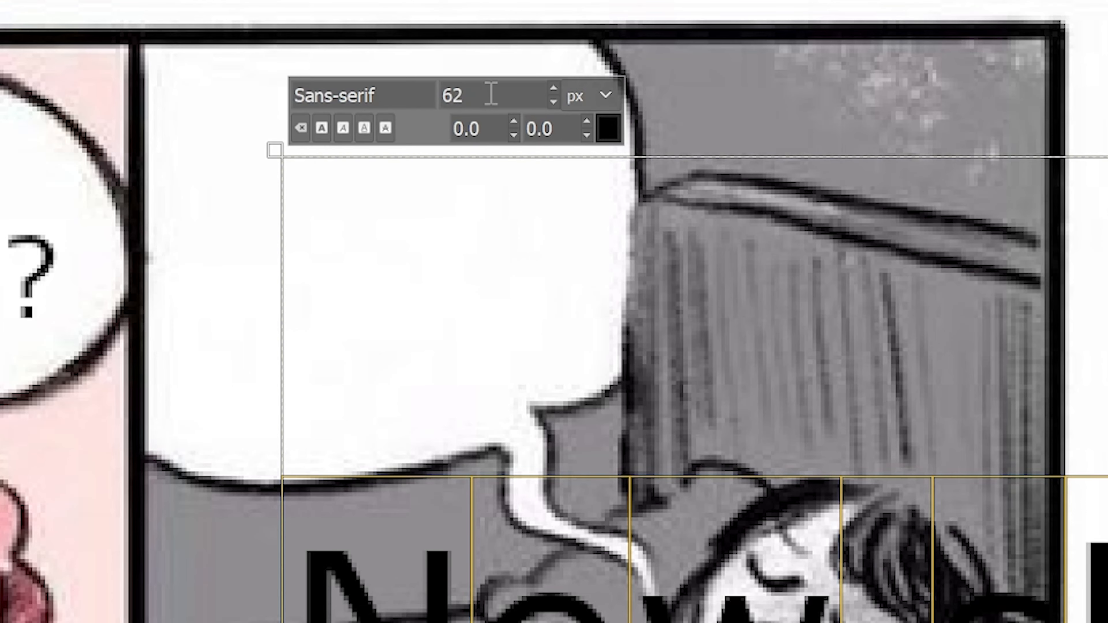
pyautogui.moveTo(667, 42); pyautogui.dragTo(642, 41)
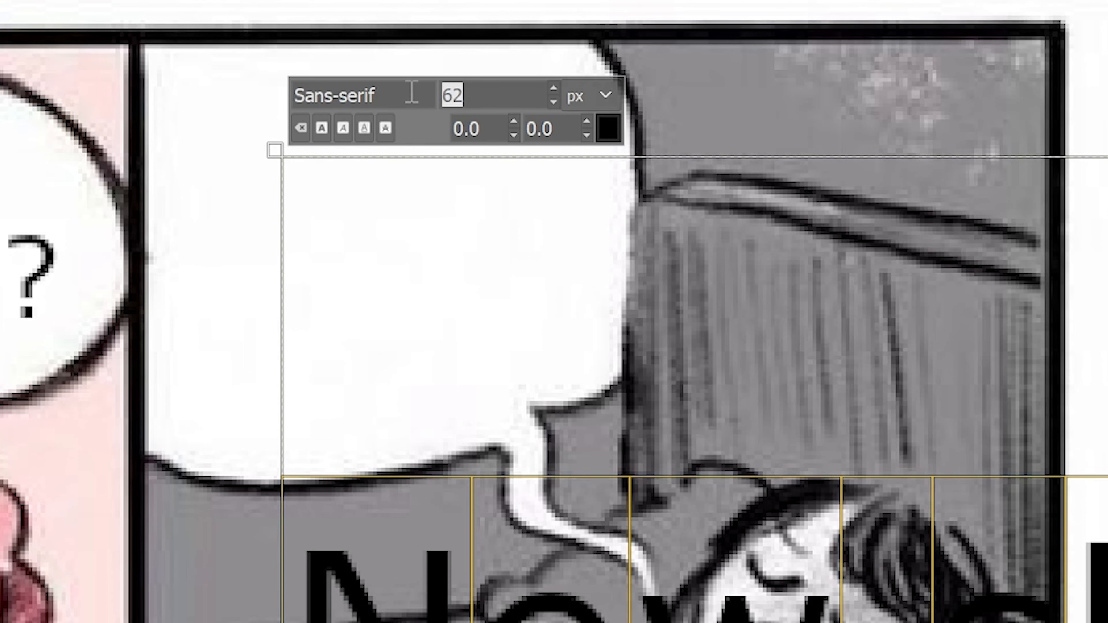
pyautogui.write('25')
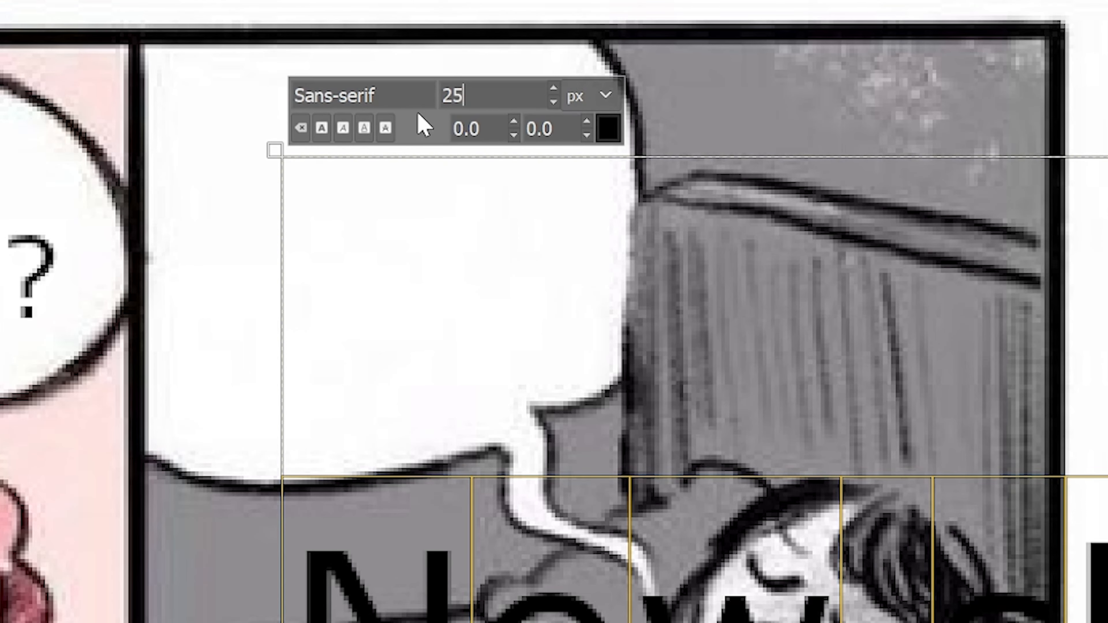
pyautogui.click(484, 259)
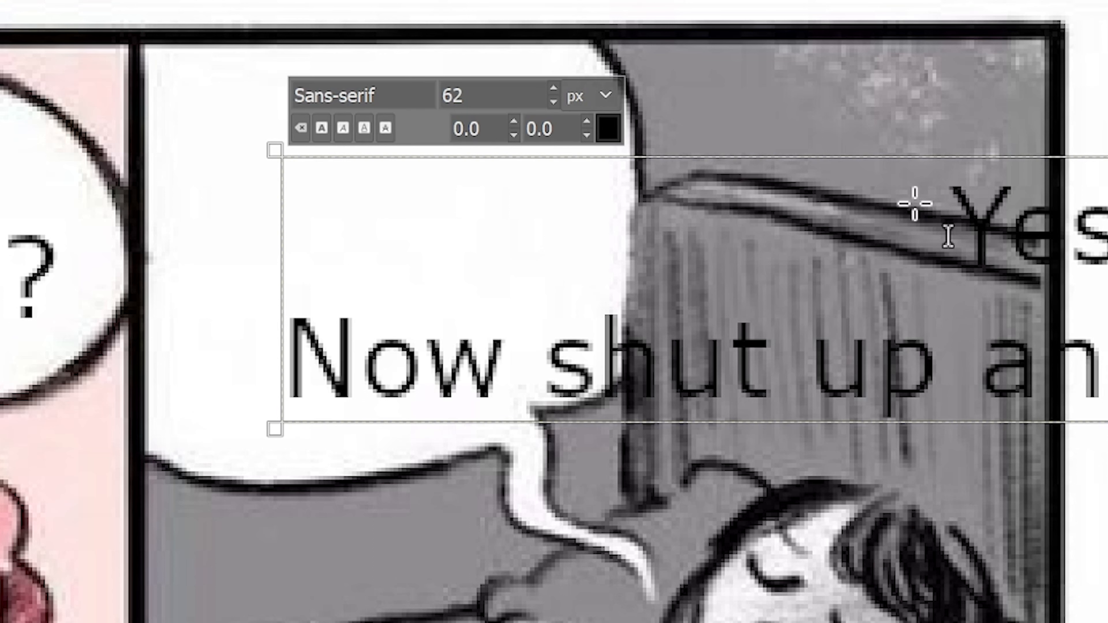
pyautogui.press('Escape')
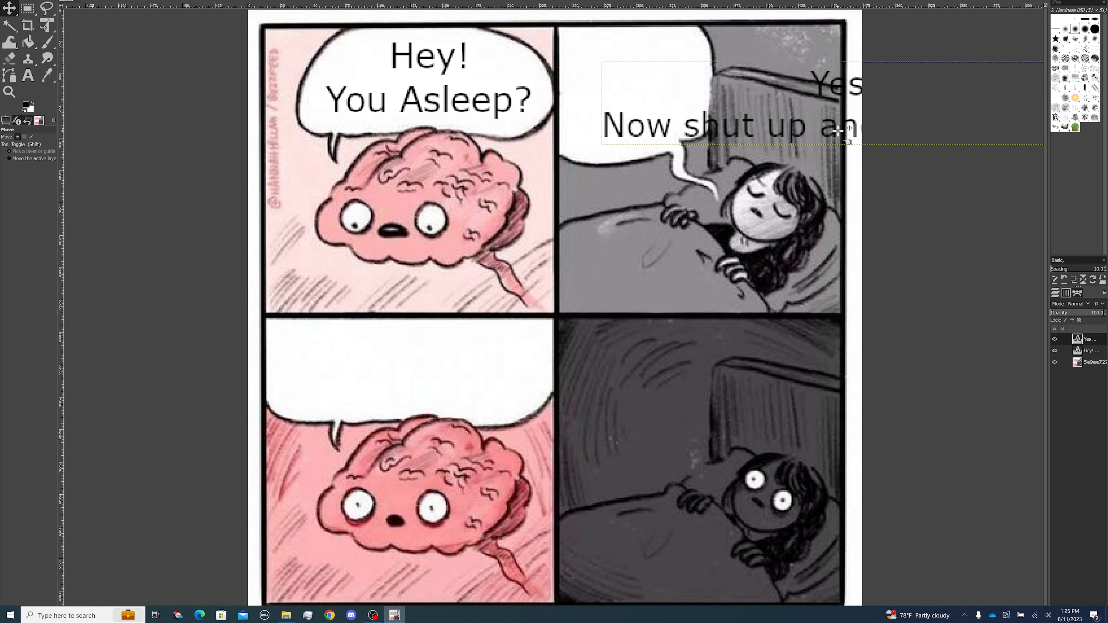
# Widen the docks on both sides of the canvas to show the full layer names and tool options.
pyautogui.moveTo(1041, 375); pyautogui.dragTo(691, 458)
pyautogui.hotkey('ctrl', 'z')
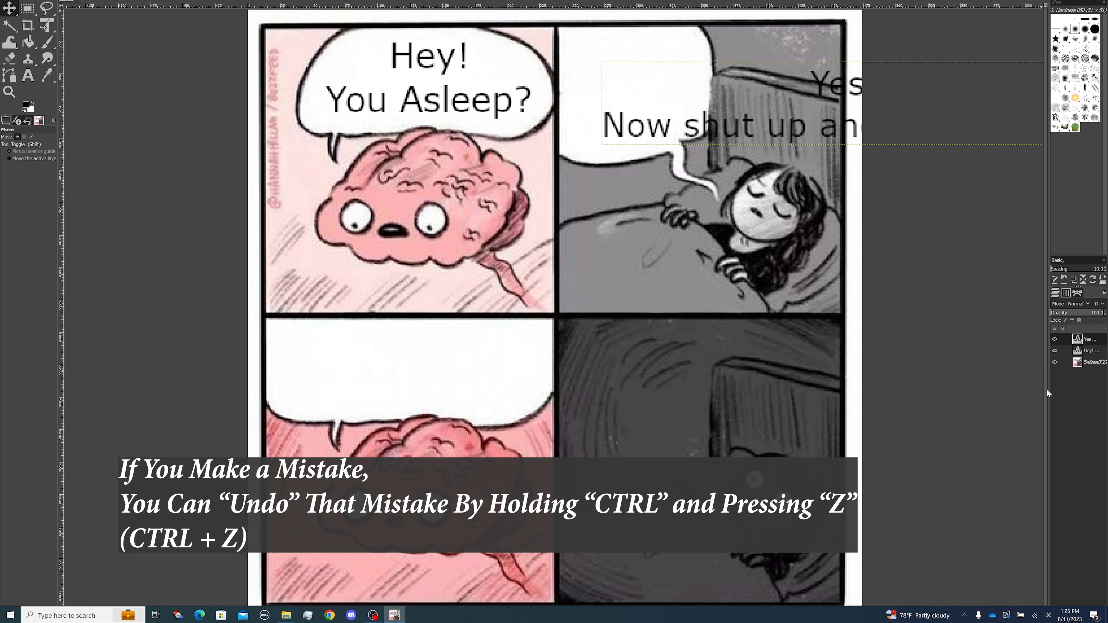
pyautogui.moveTo(1048, 392)
pyautogui.mouseDown()
pyautogui.moveTo(928, 406)
pyautogui.moveTo(925, 416)
pyautogui.moveTo(938, 412)
pyautogui.mouseUp()
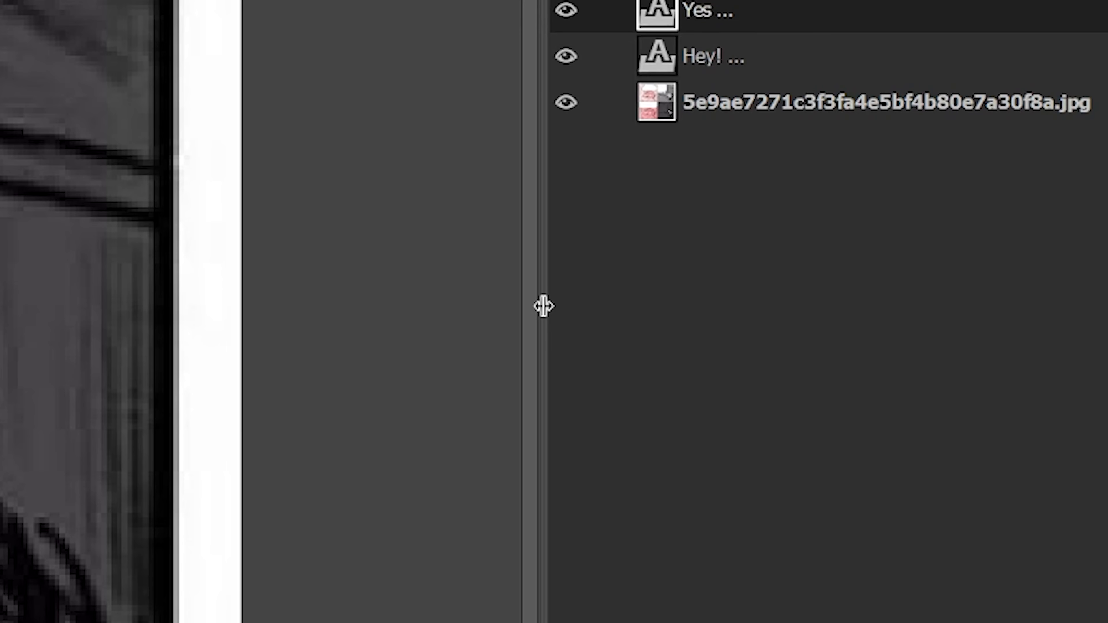
pyautogui.moveTo(543, 307); pyautogui.dragTo(597, 337)
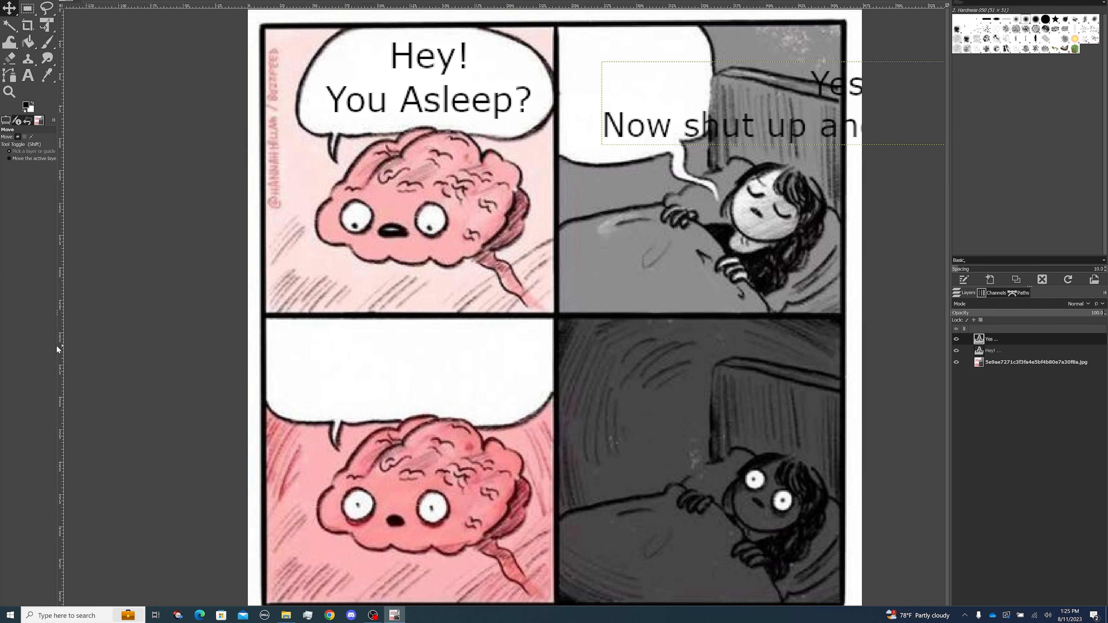
pyautogui.moveTo(57, 349); pyautogui.dragTo(97, 344)
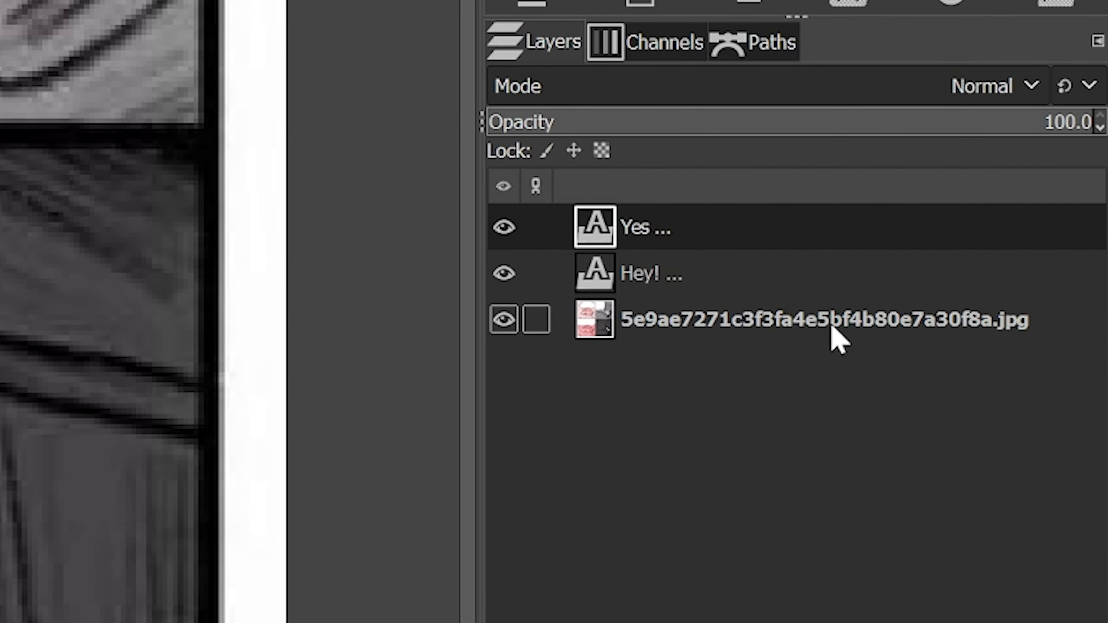
# Lock the position of the background meme image layer.
pyautogui.click(1038, 363)
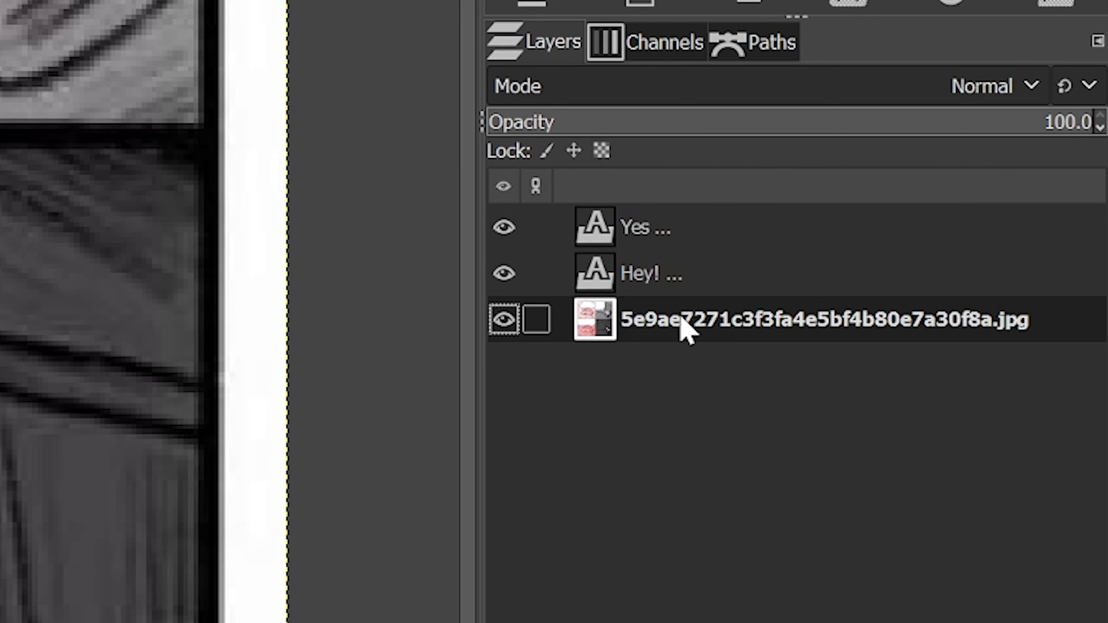
pyautogui.click(574, 151)
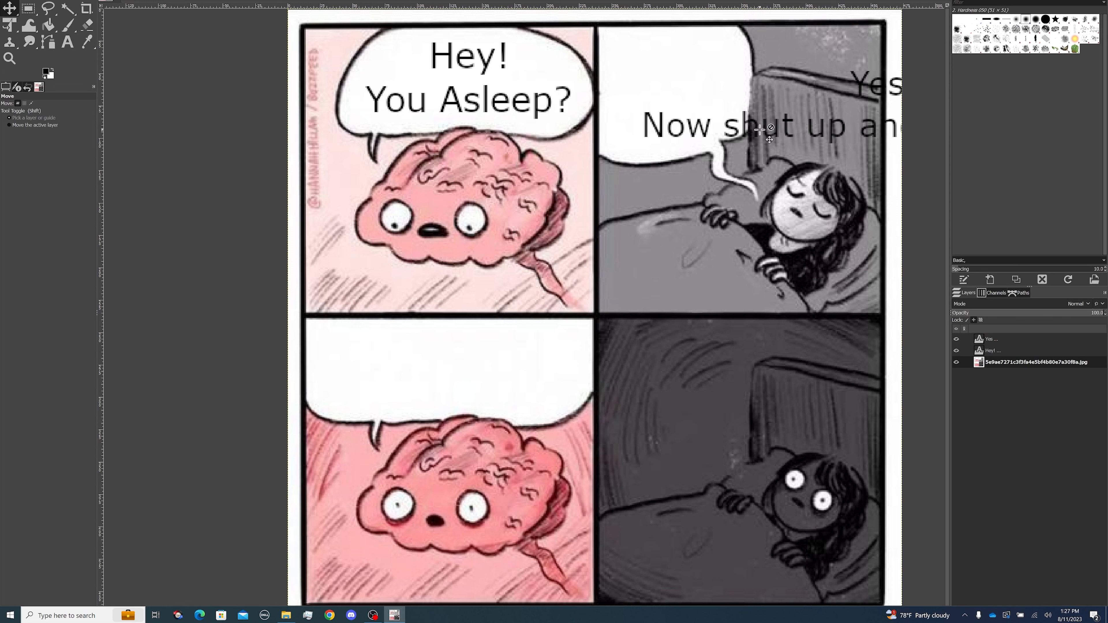
# Move the "Yes / Now shut up and go to sleep" caption over the lower part of the first two panels, fully inside the image.
pyautogui.click(1000, 342)
pyautogui.moveTo(793, 125); pyautogui.dragTo(700, 98)
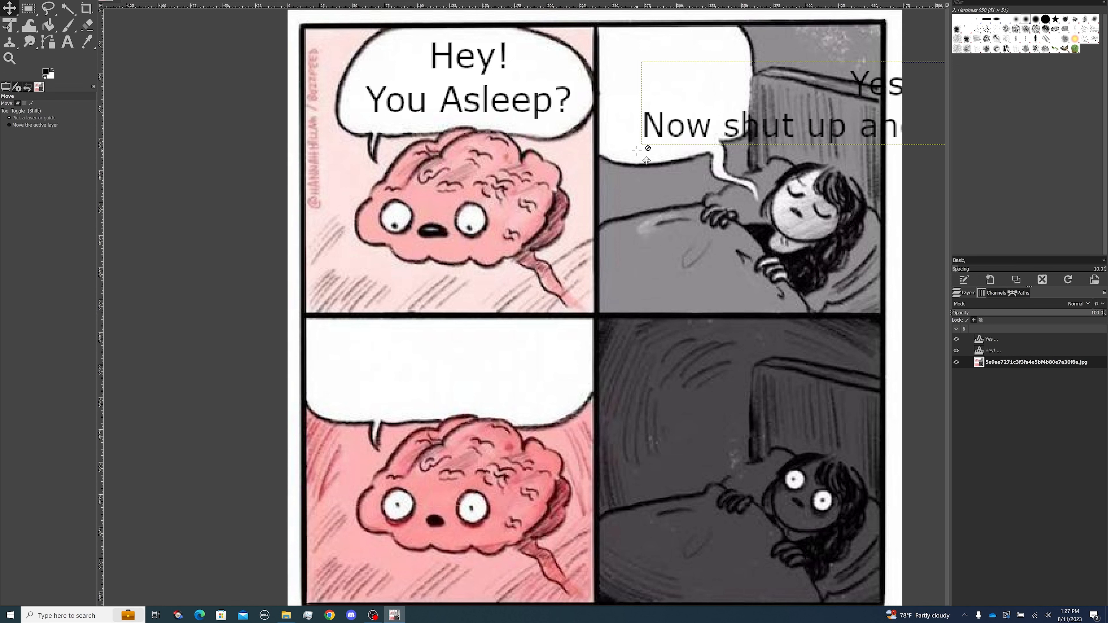
pyautogui.moveTo(673, 131); pyautogui.dragTo(423, 274)
pyautogui.click(423, 274)
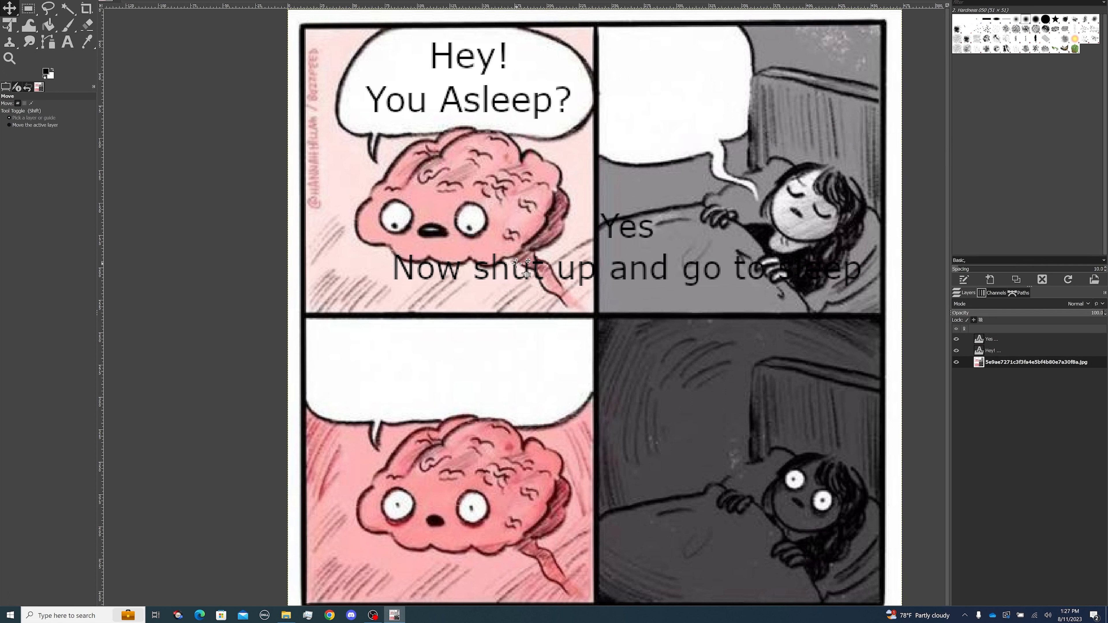